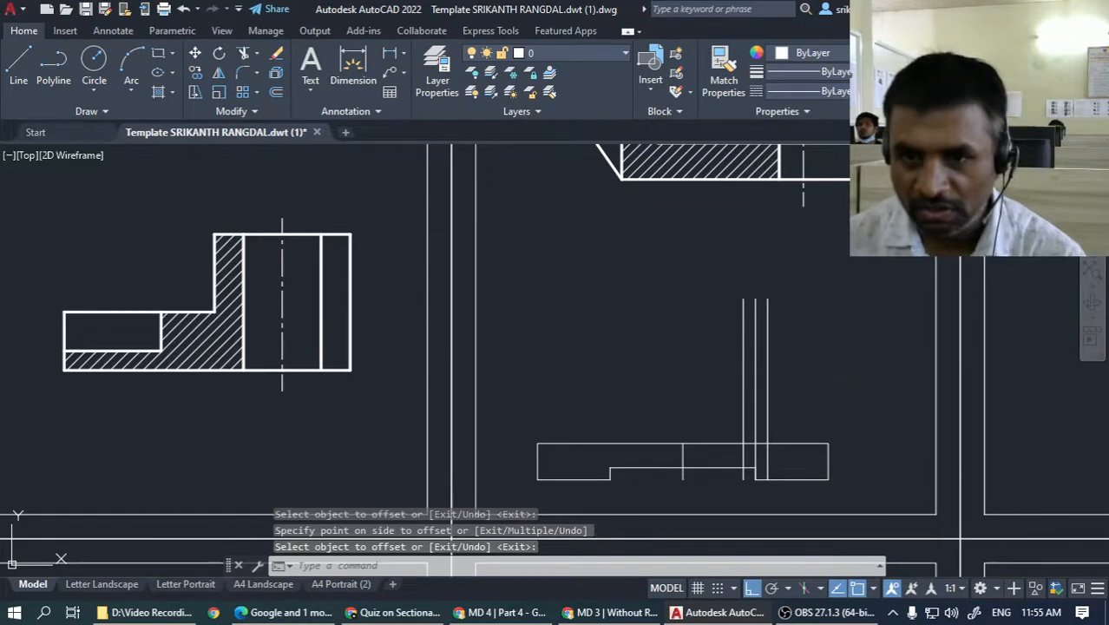
- Trim the two outer web lines where they run down through the base plate
key(Return)
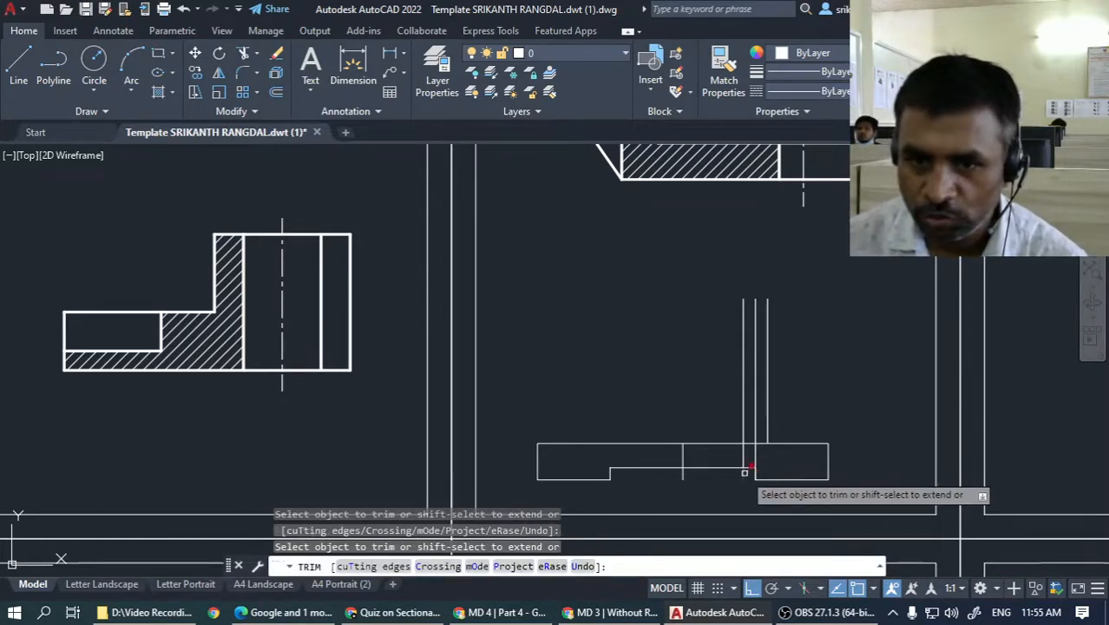
click(742, 460)
key(Return)
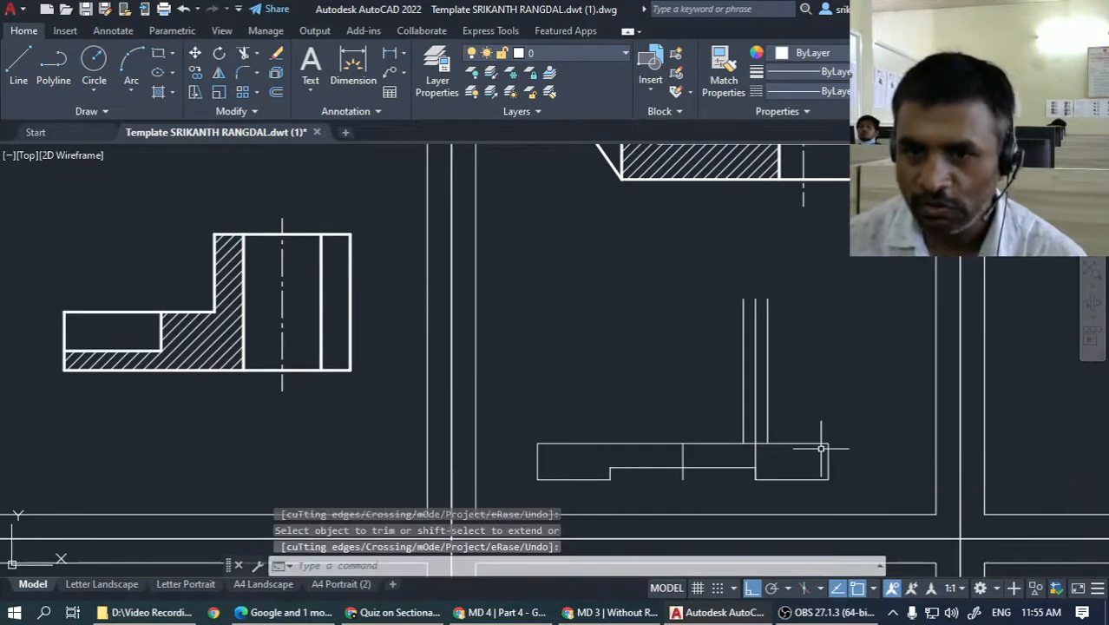
- Check the centre height in the quiz drawing and offset the base plate's top edge upward by 60 mm
key(alt+Tab)
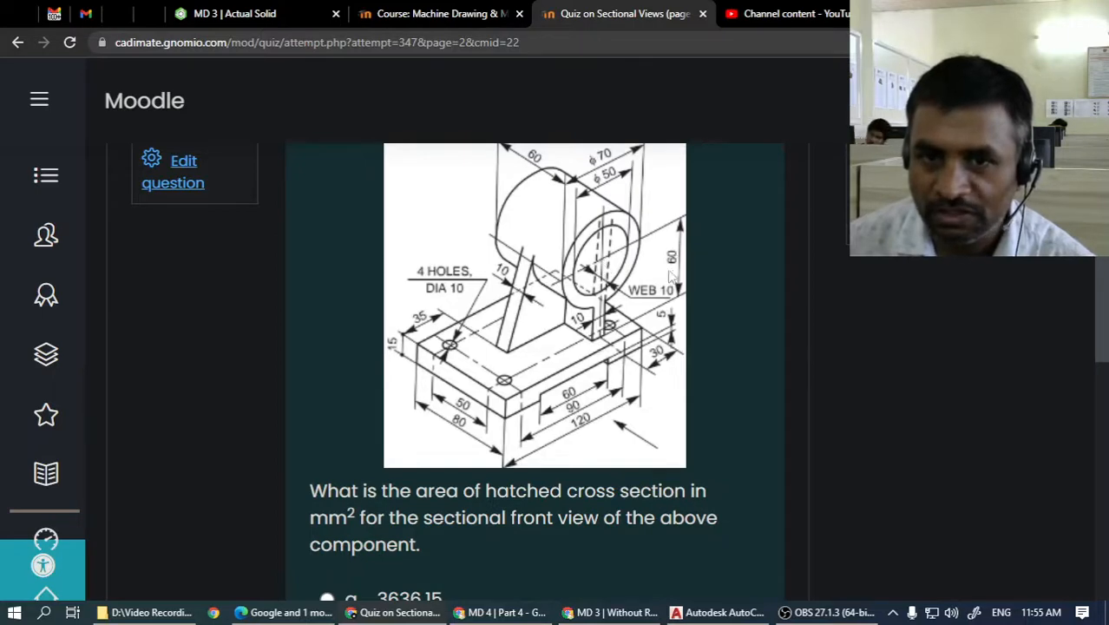
key(alt+Tab)
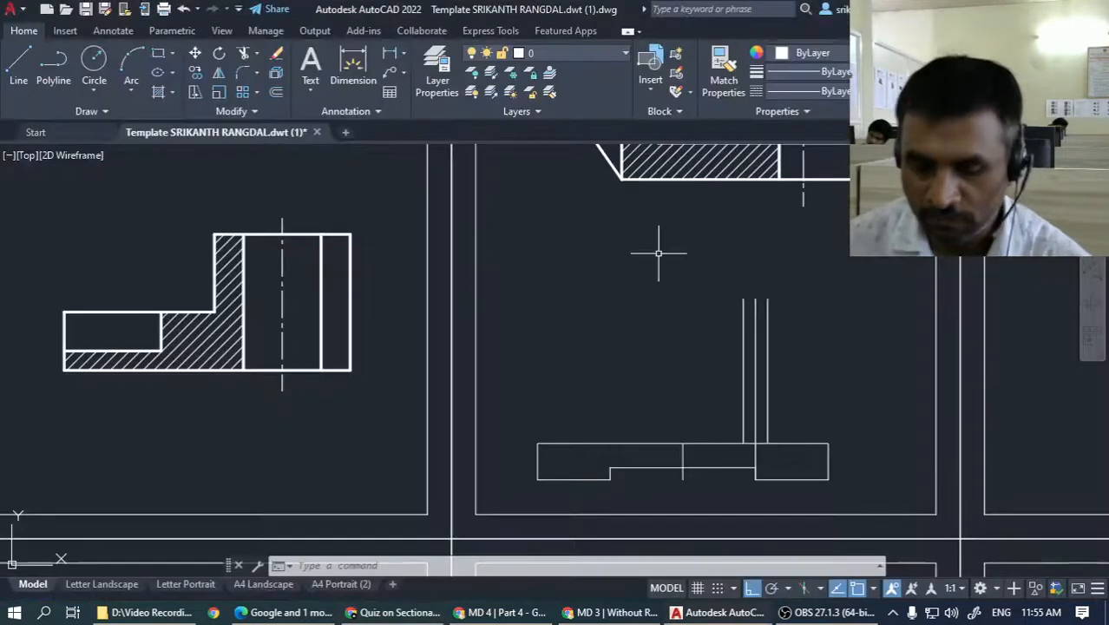
key(Return)
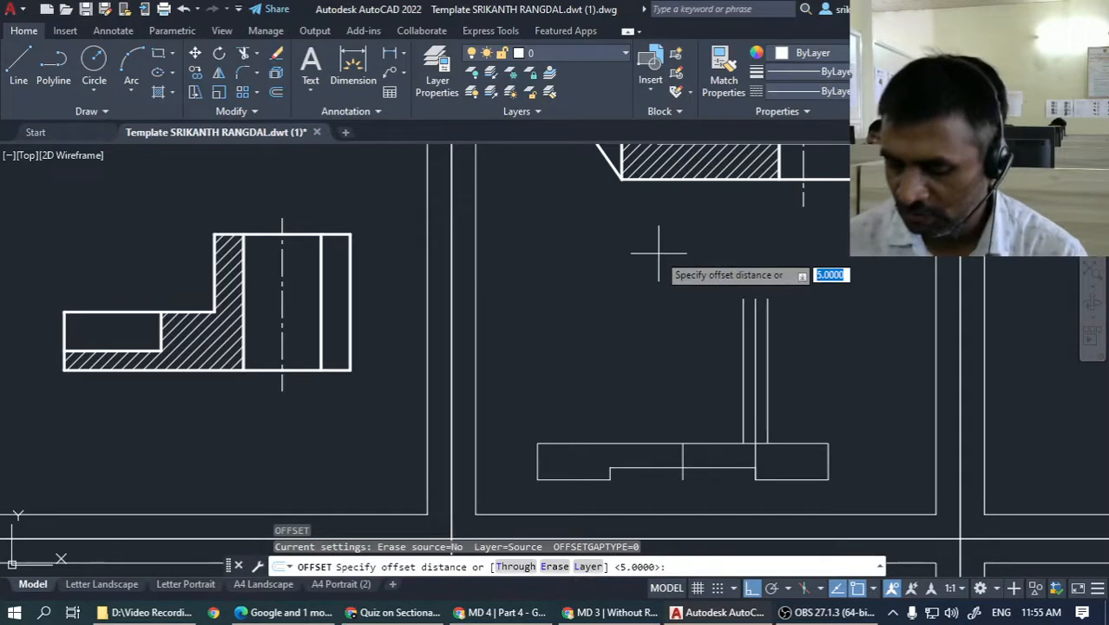
key(Return)
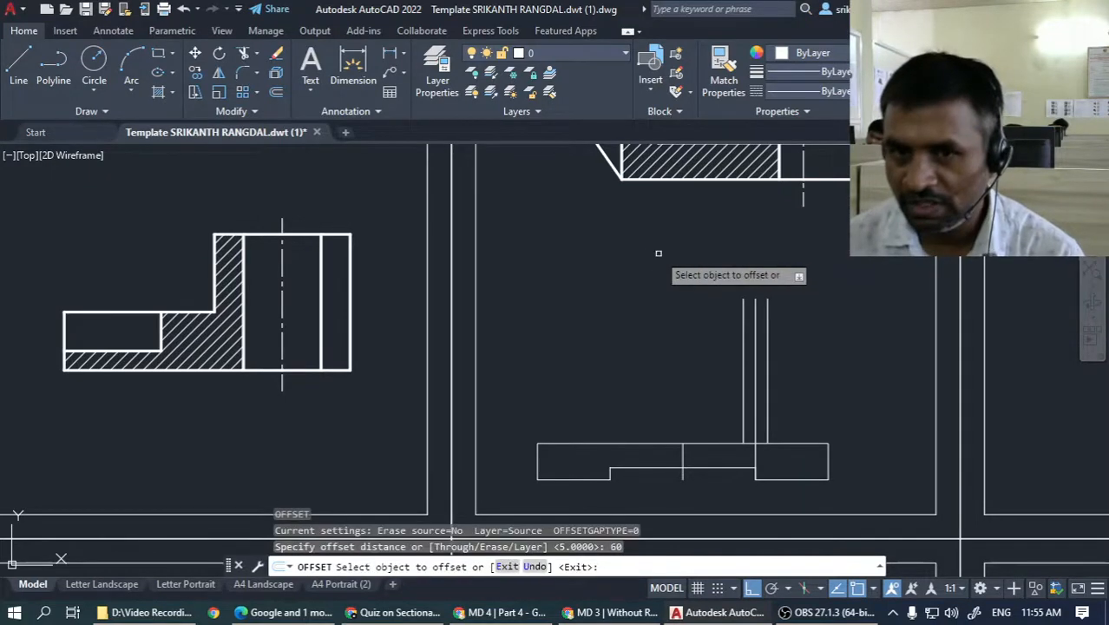
click(701, 443)
click(697, 349)
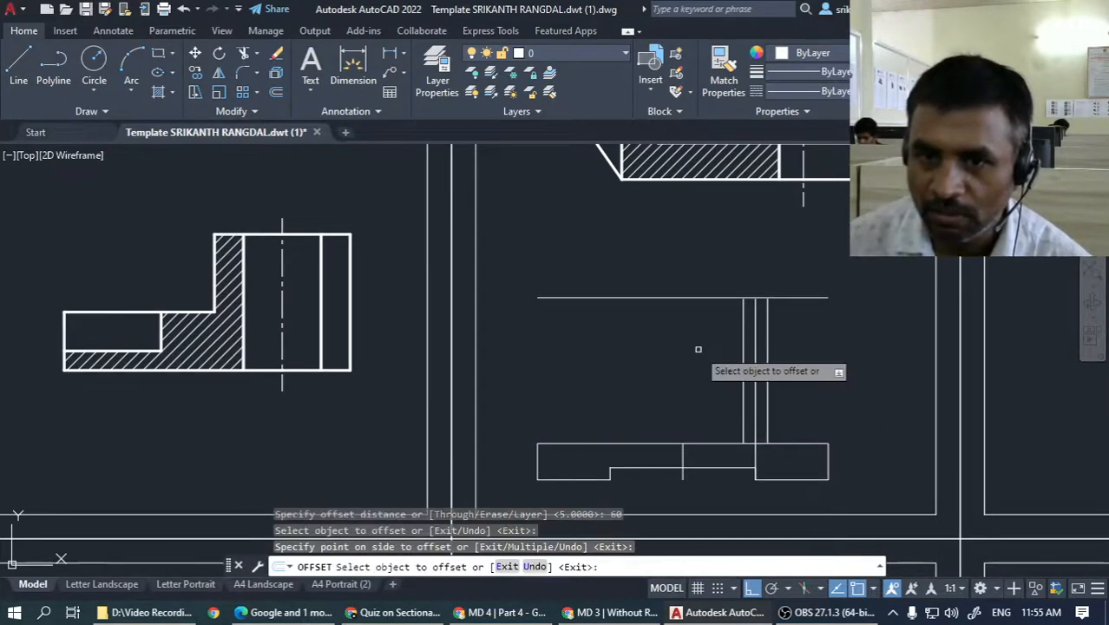
key(Return)
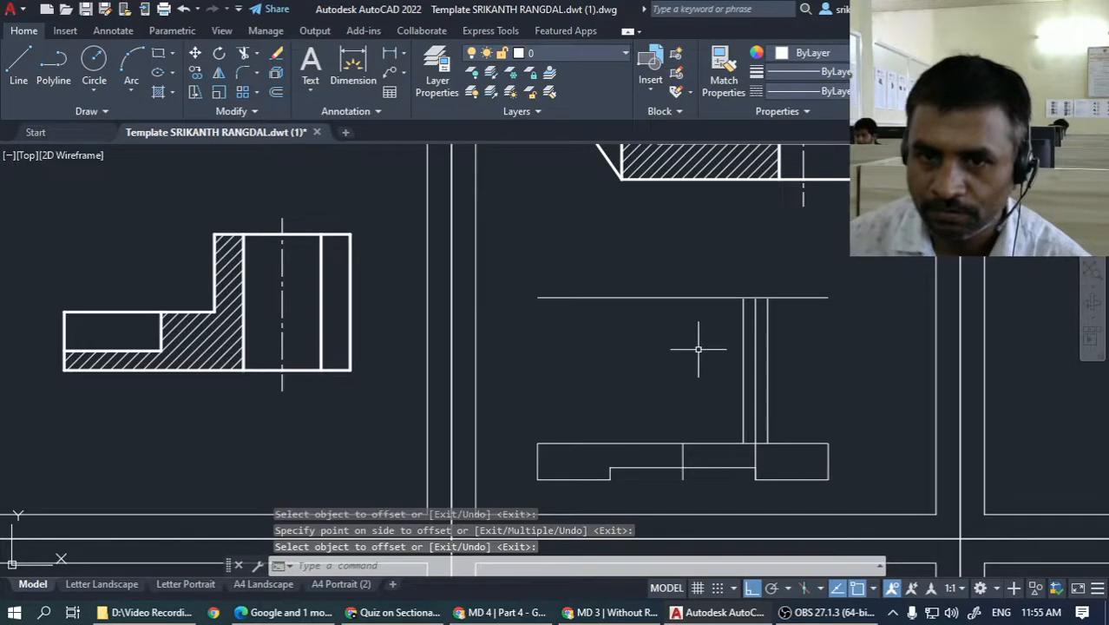
- Stretch the web's centre line upward past the 60 mm offset line so that the two lines cross
click(756, 324)
click(756, 298)
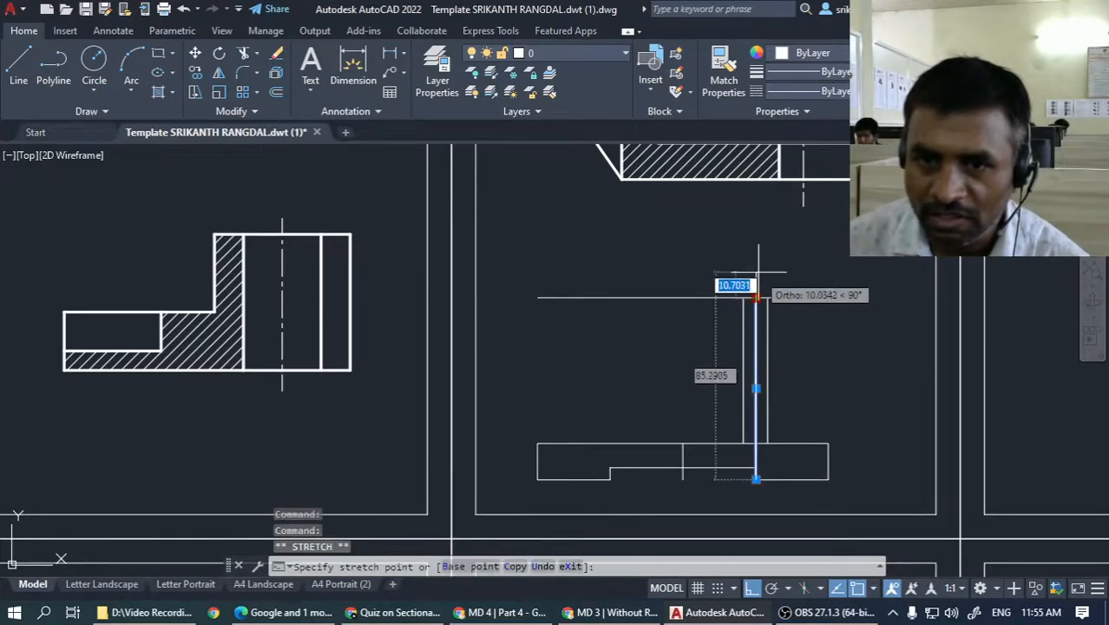
key(Escape)
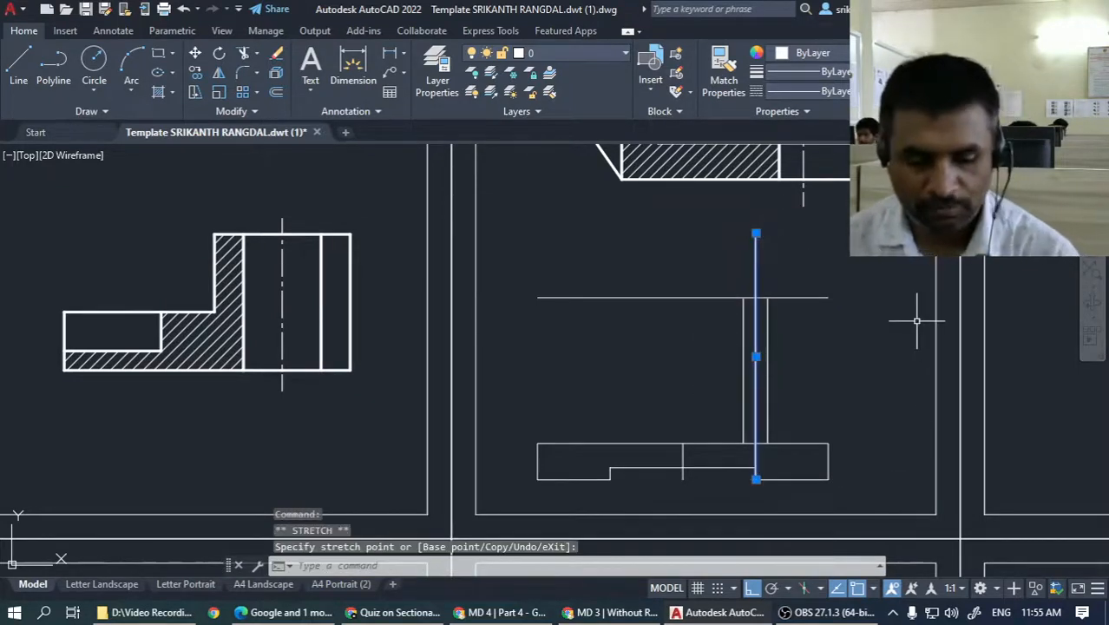
key(Escape)
click(794, 303)
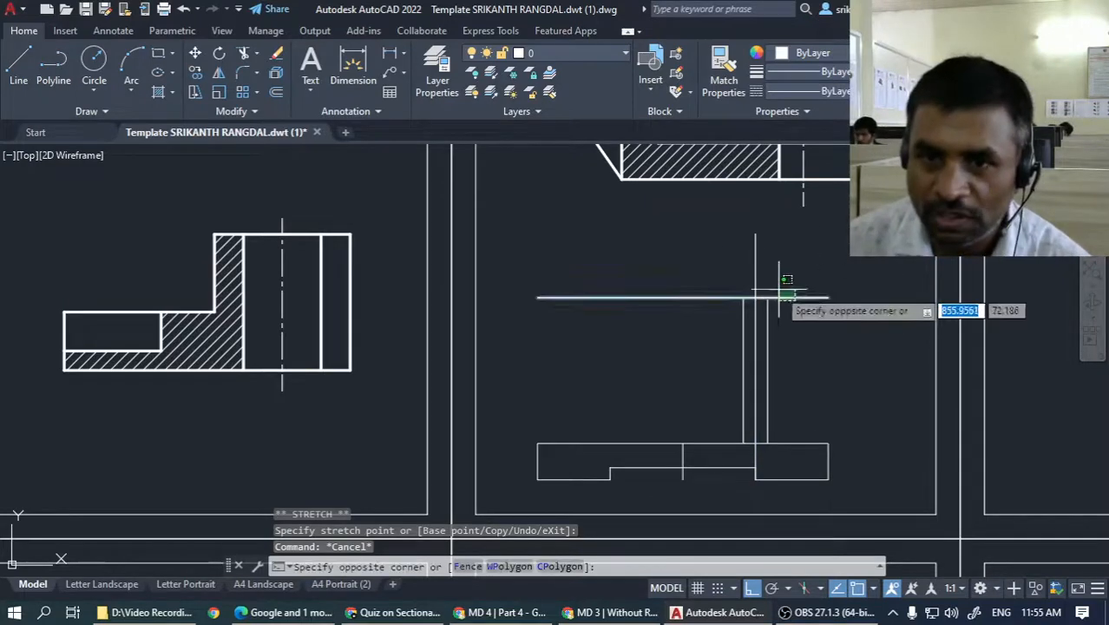
click(775, 282)
click(765, 266)
click(720, 272)
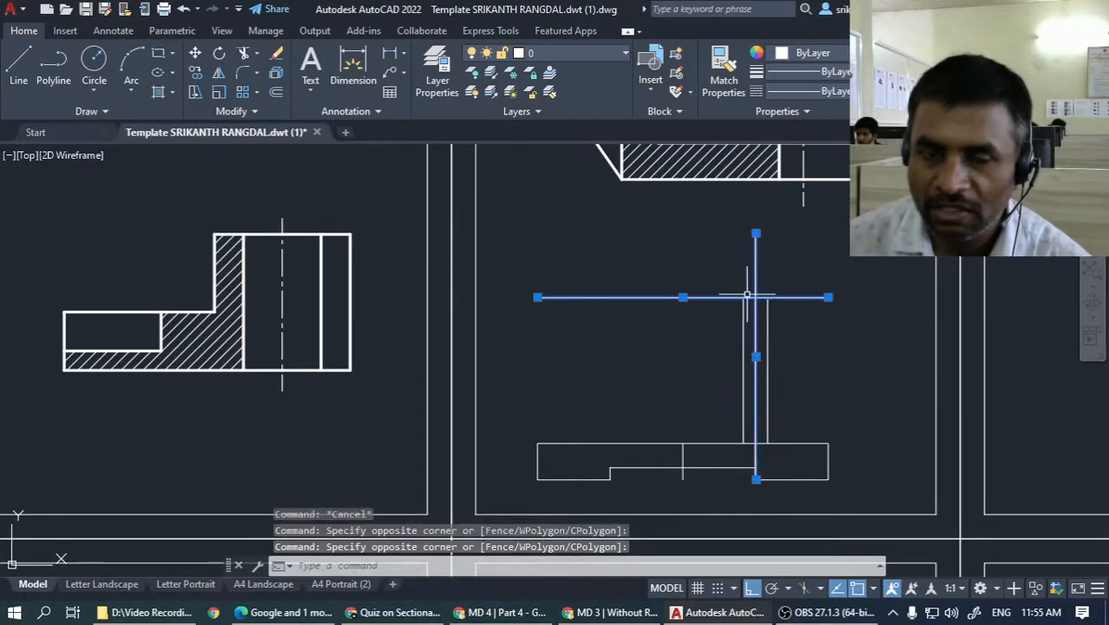
- Draw a 70 mm diameter circle centred where the web's centre line crosses the offset line, checking the quiz drawing for the diameter
text(c)
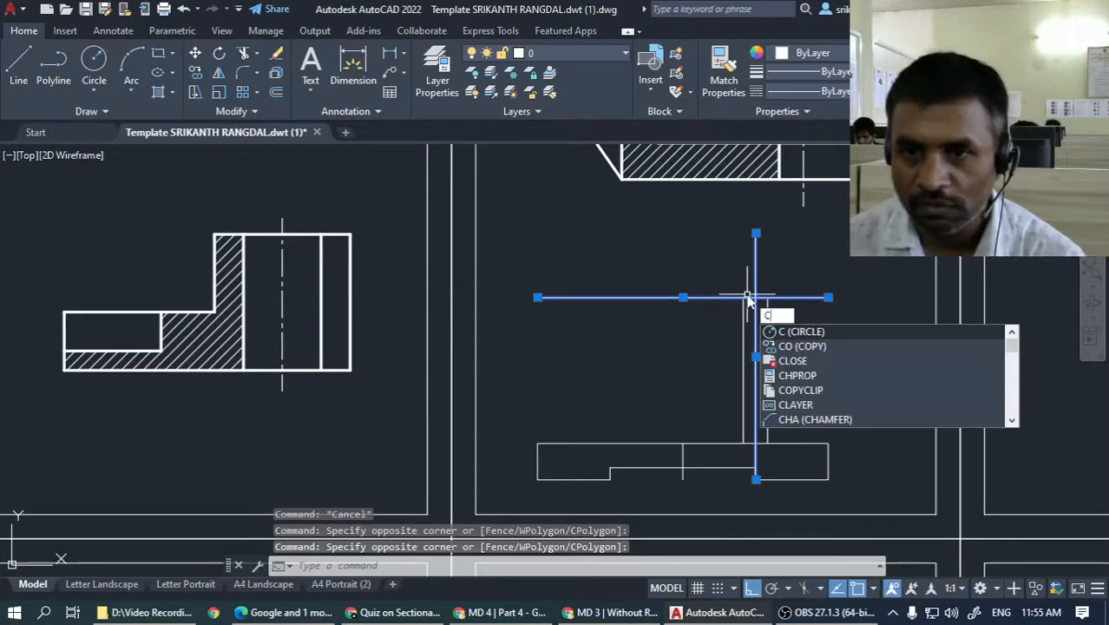
key(Return)
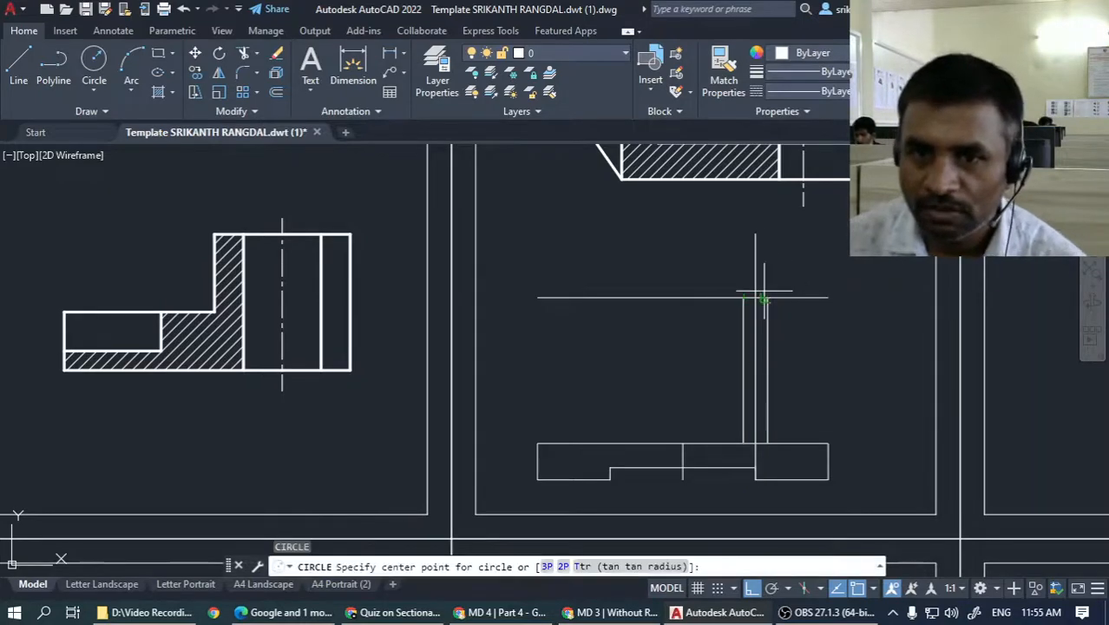
click(755, 298)
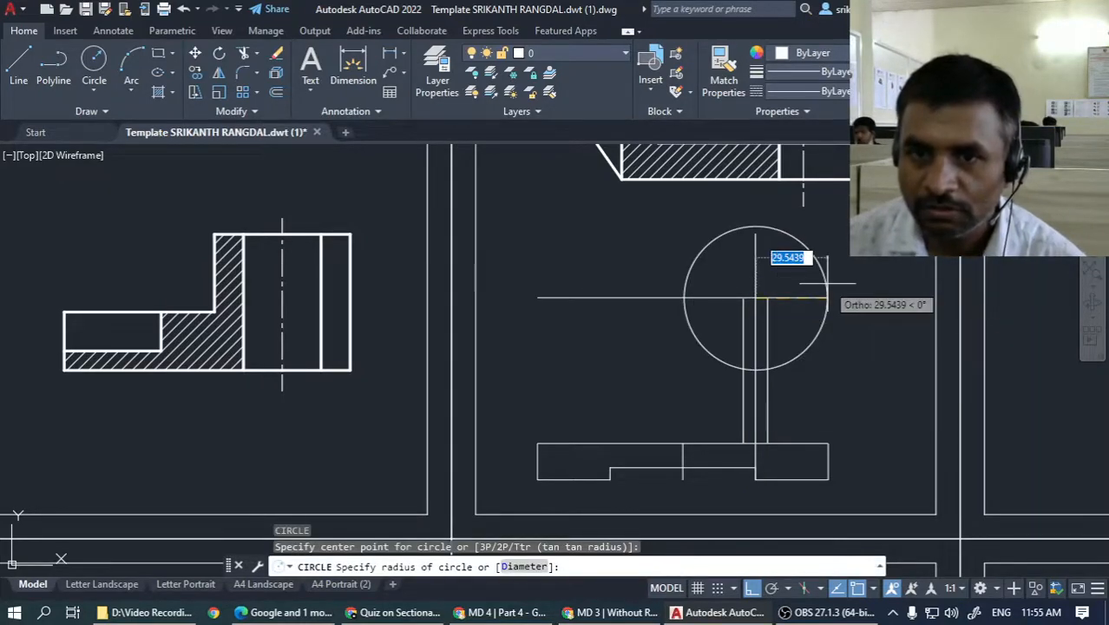
key(alt+Tab)
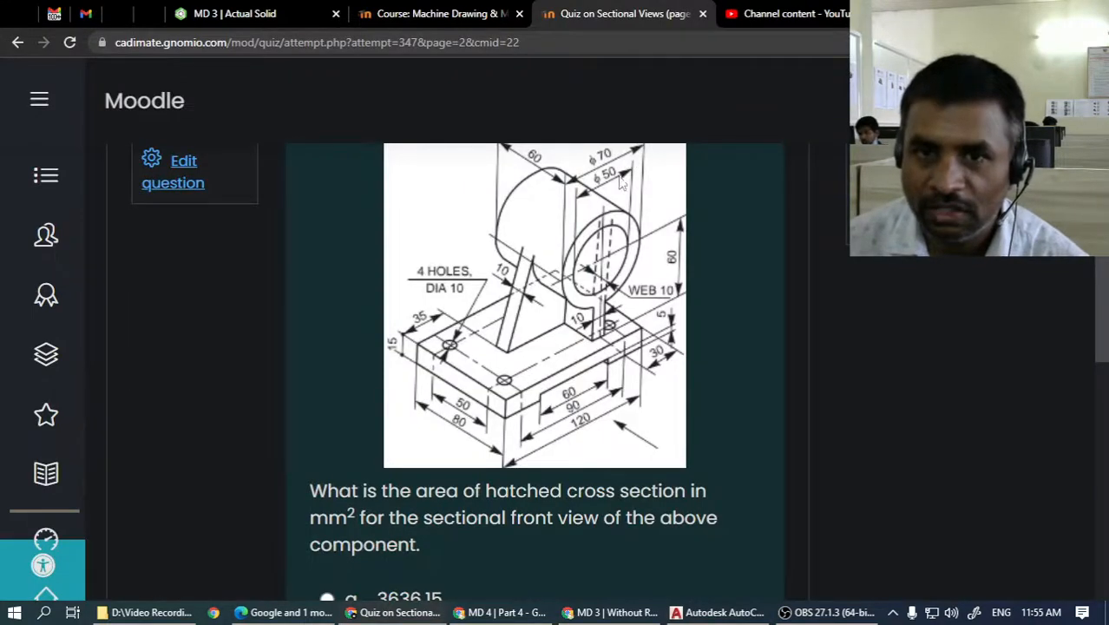
key(alt+Tab)
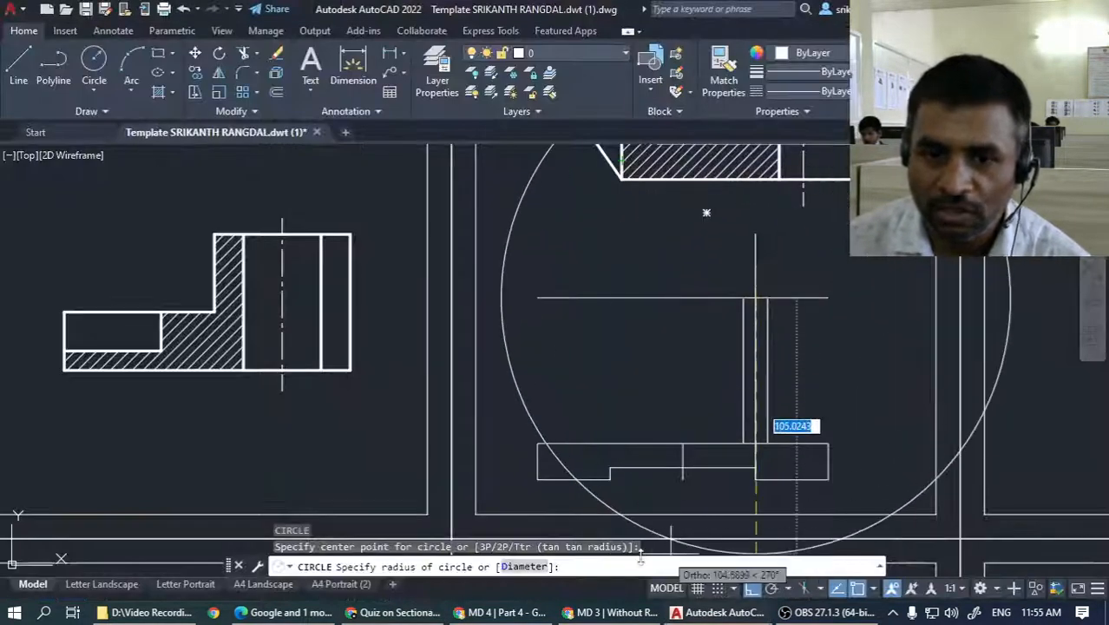
click(524, 567)
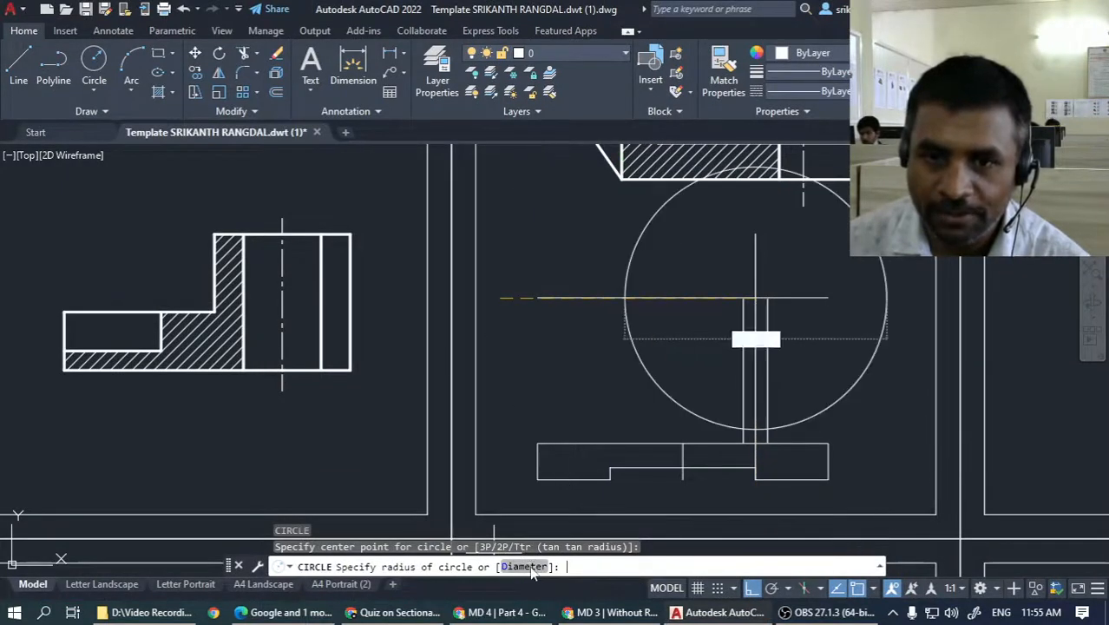
text(7)
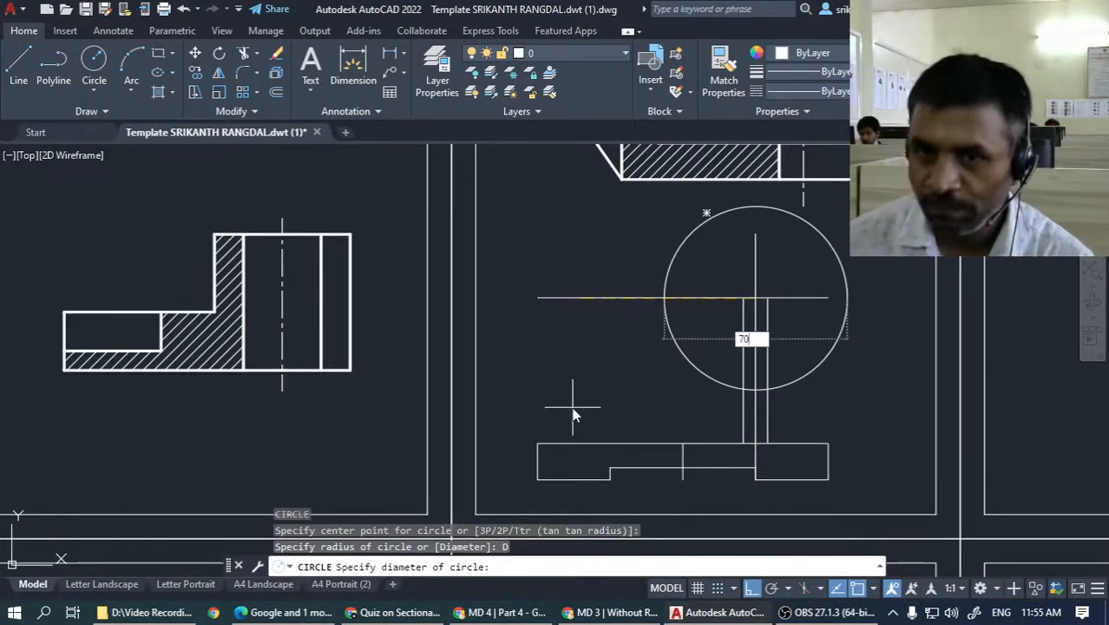
text(0)
key(Return)
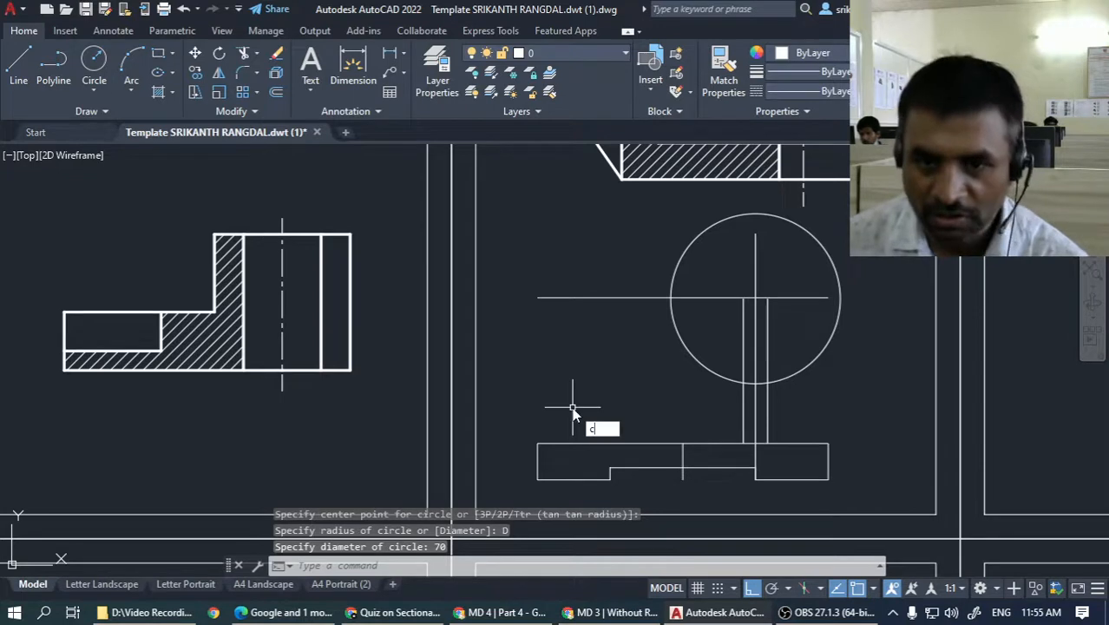
- Draw a 60 mm diameter circle concentric with the 70 mm circle
key(Return)
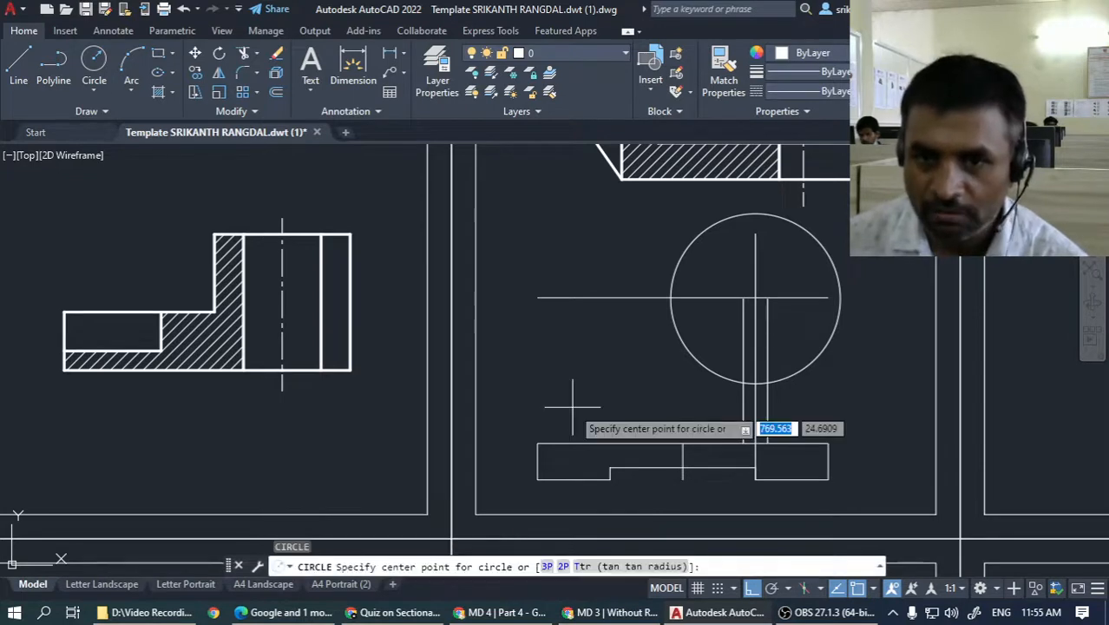
click(755, 297)
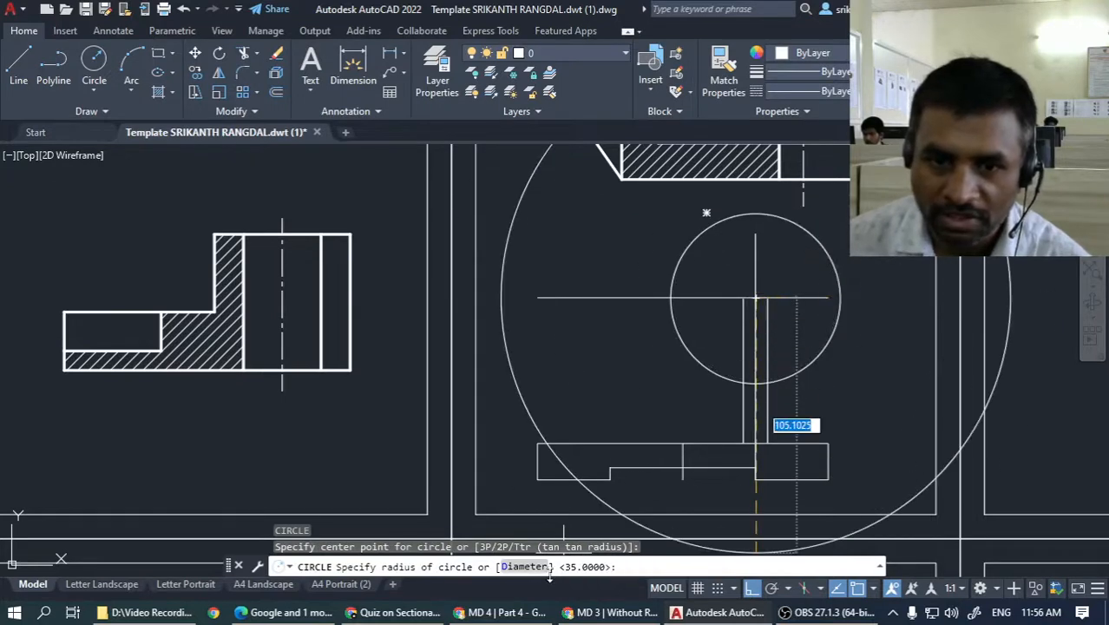
click(525, 567)
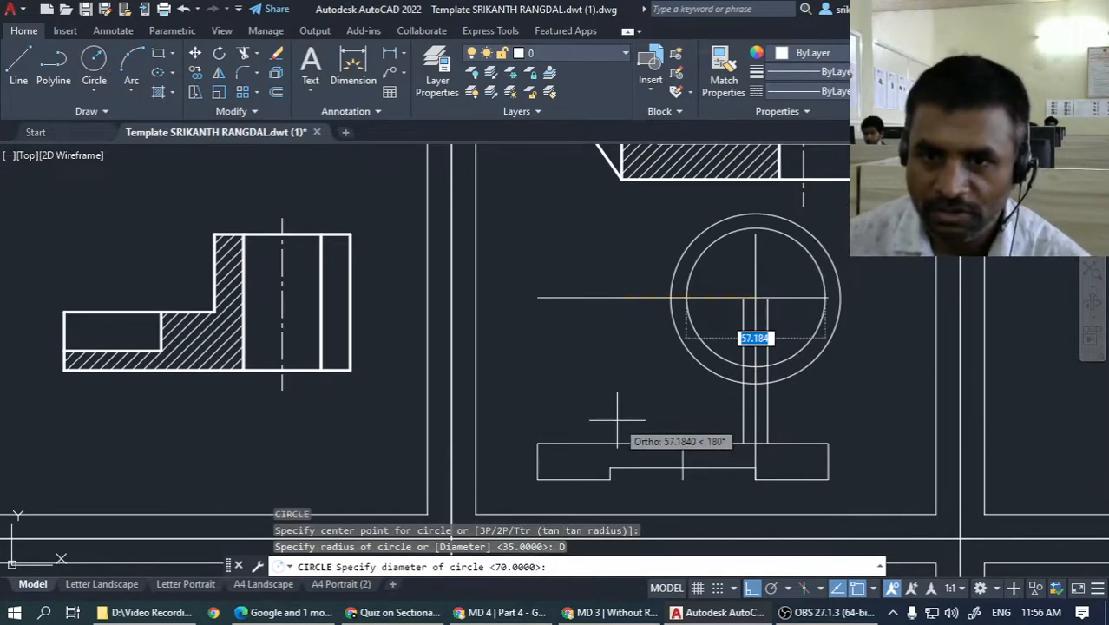
text(6)
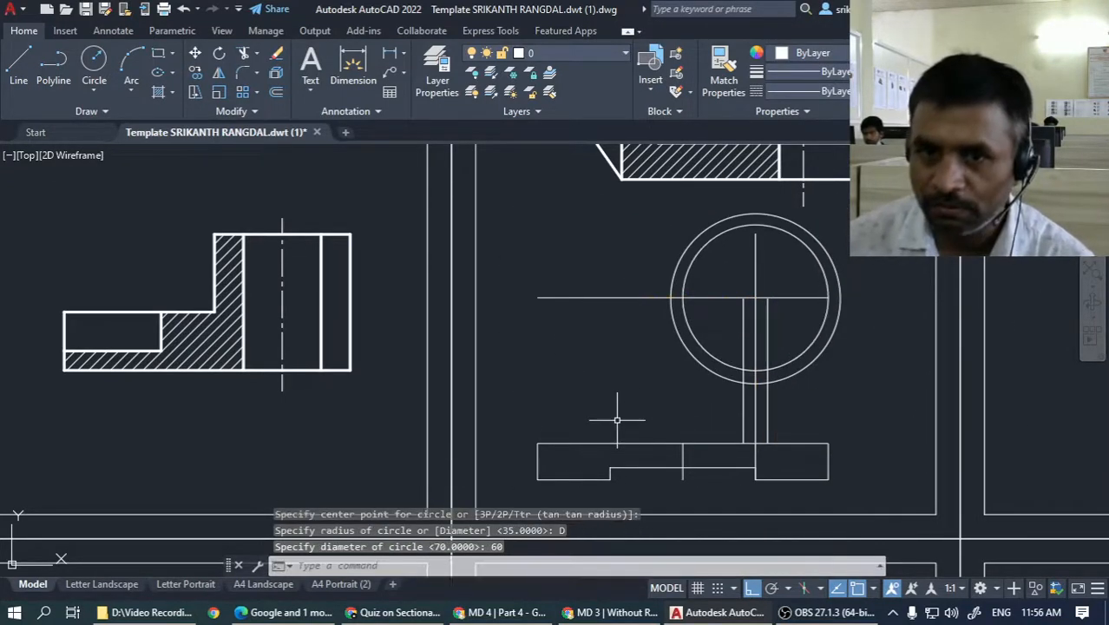
- Recheck the bore diameter in the quiz drawing and erase the inner 60 mm circle
key(alt+Tab)
key(alt+Tab)
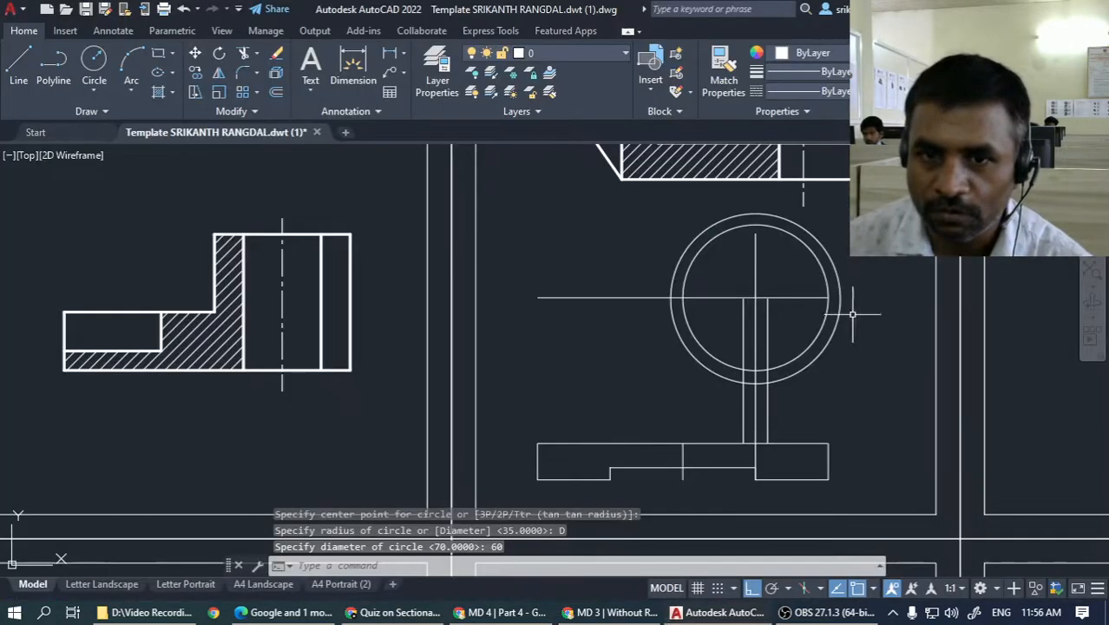
click(713, 358)
text(e)
key(Return)
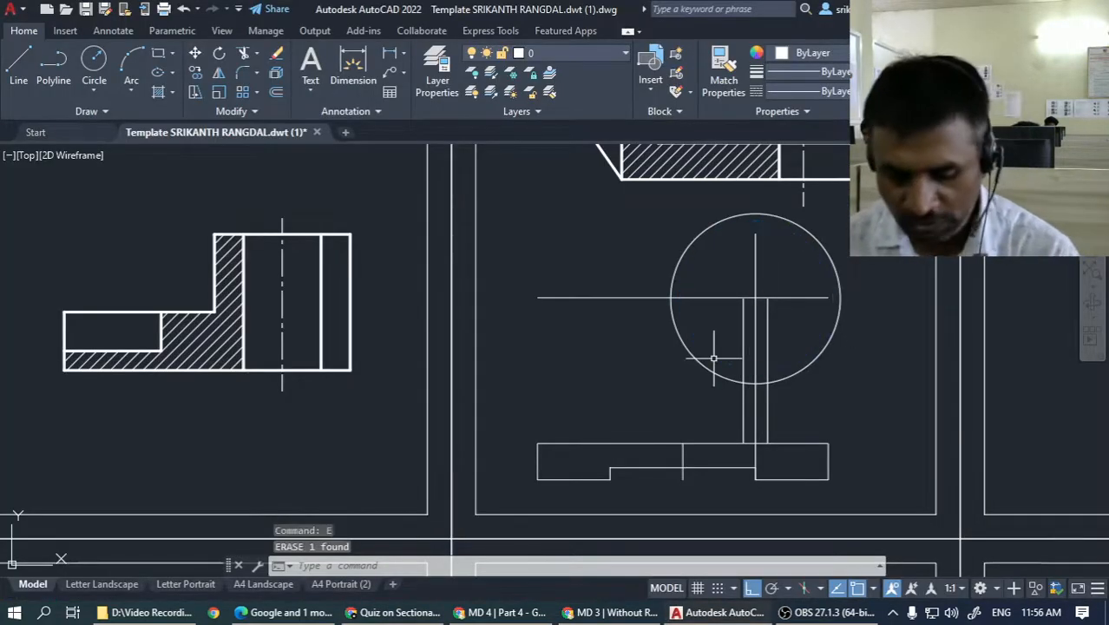
- Draw a 50 mm diameter circle concentric with the 70 mm circle for the bore
text(c)
key(Return)
click(756, 298)
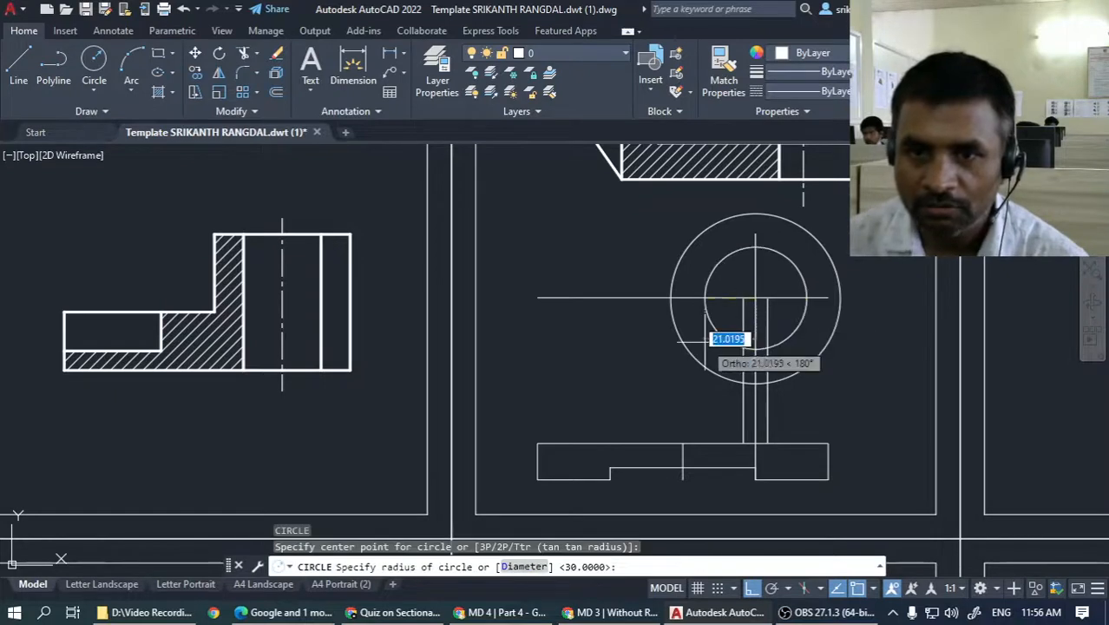
text(d)
key(Return)
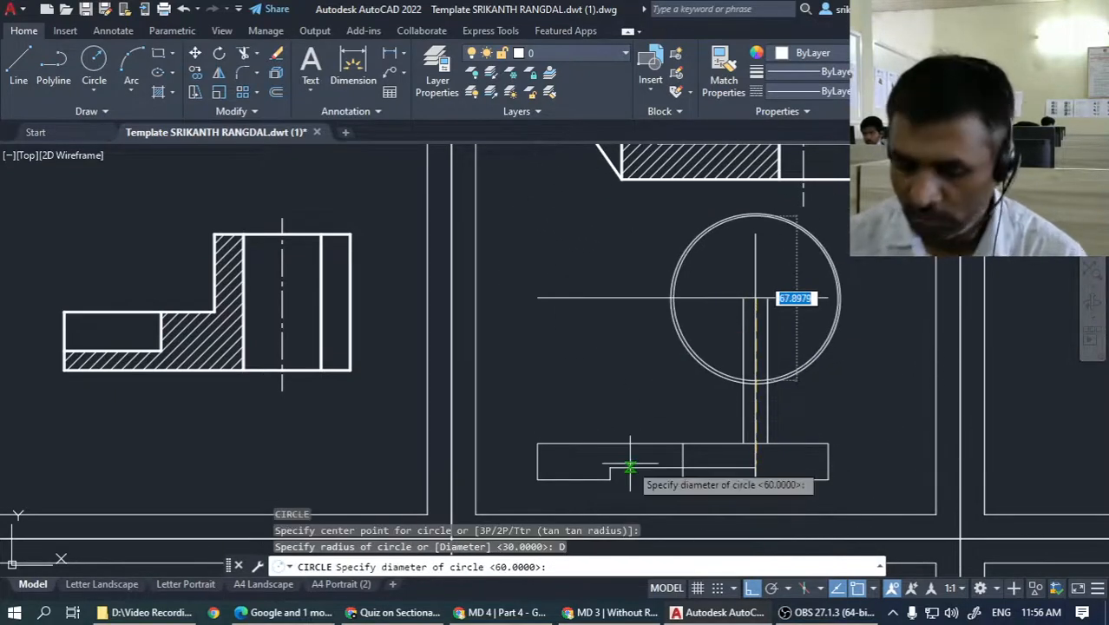
text(50)
key(Return)
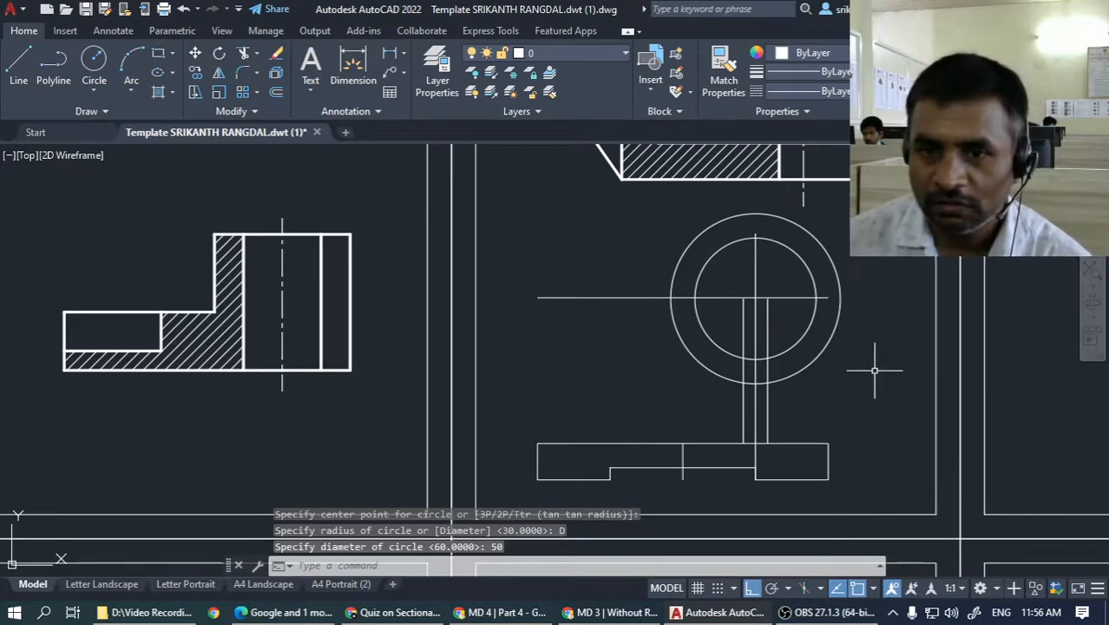
- Erase the horizontal and vertical construction lines that cross at the circles' centre
click(793, 296)
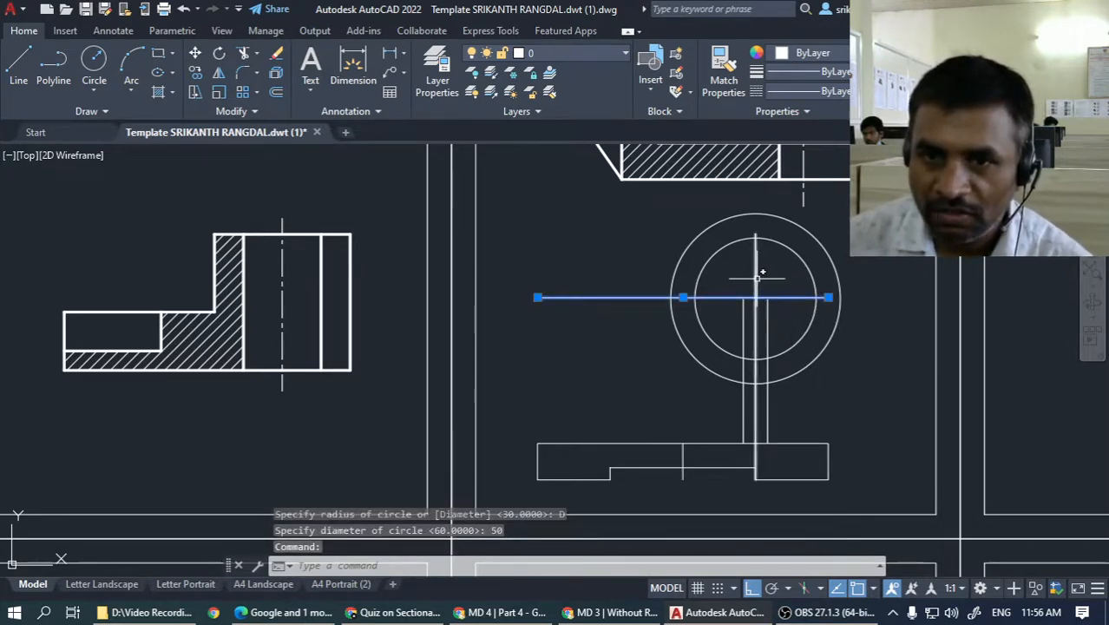
click(755, 261)
key(Delete)
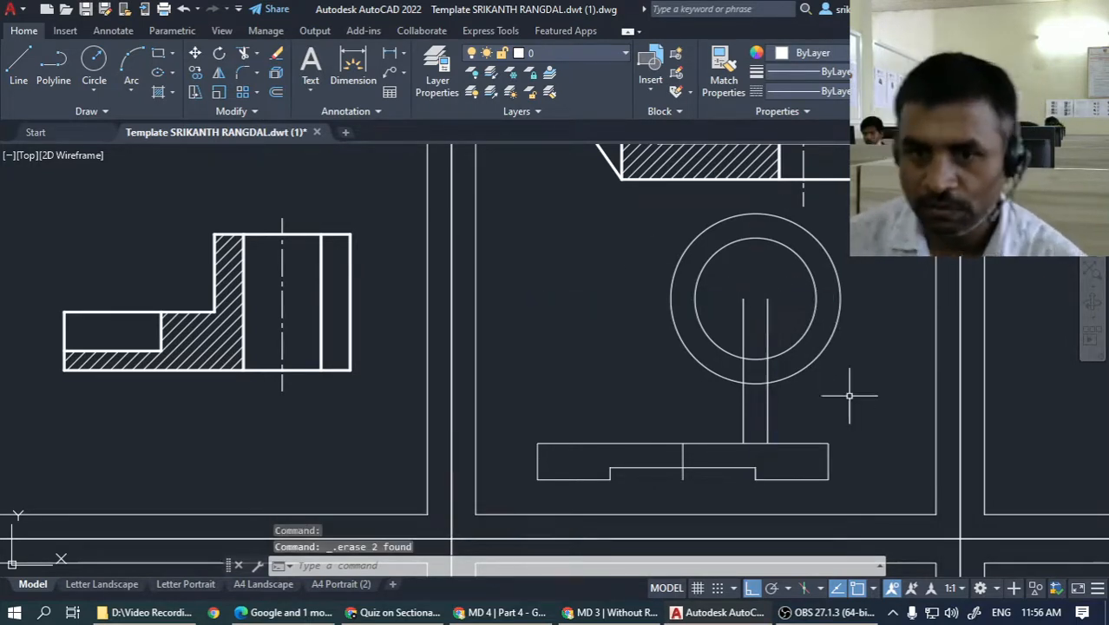
- Trim the web lines inside the circles, and the outer circle and base top edge between them, to open the web at both ends
text(tr)
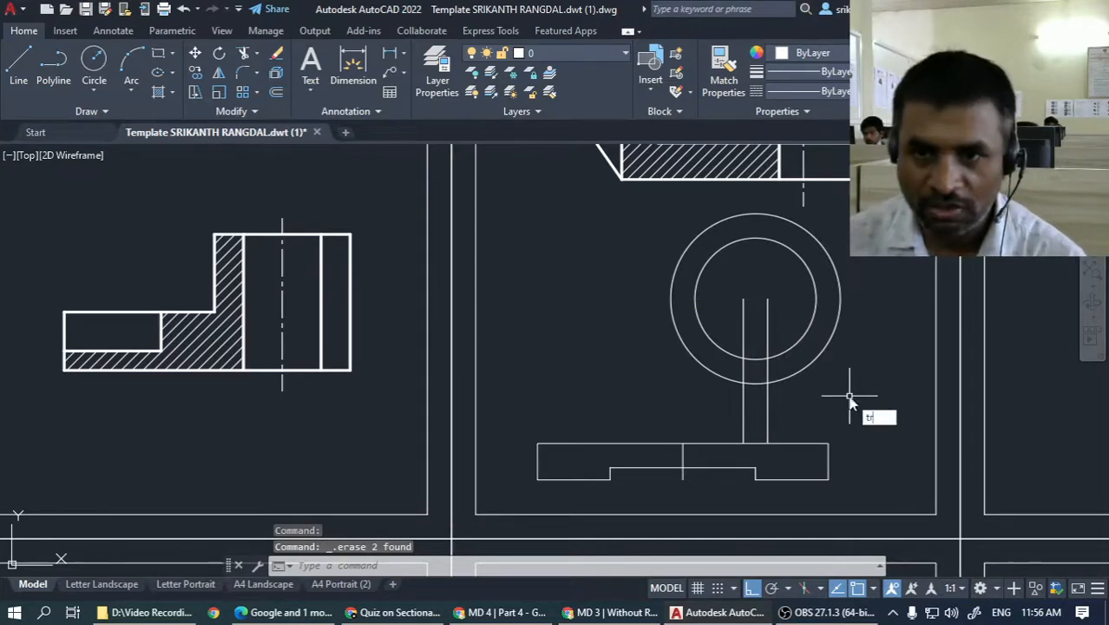
key(Return)
drag(781, 295, 723, 322)
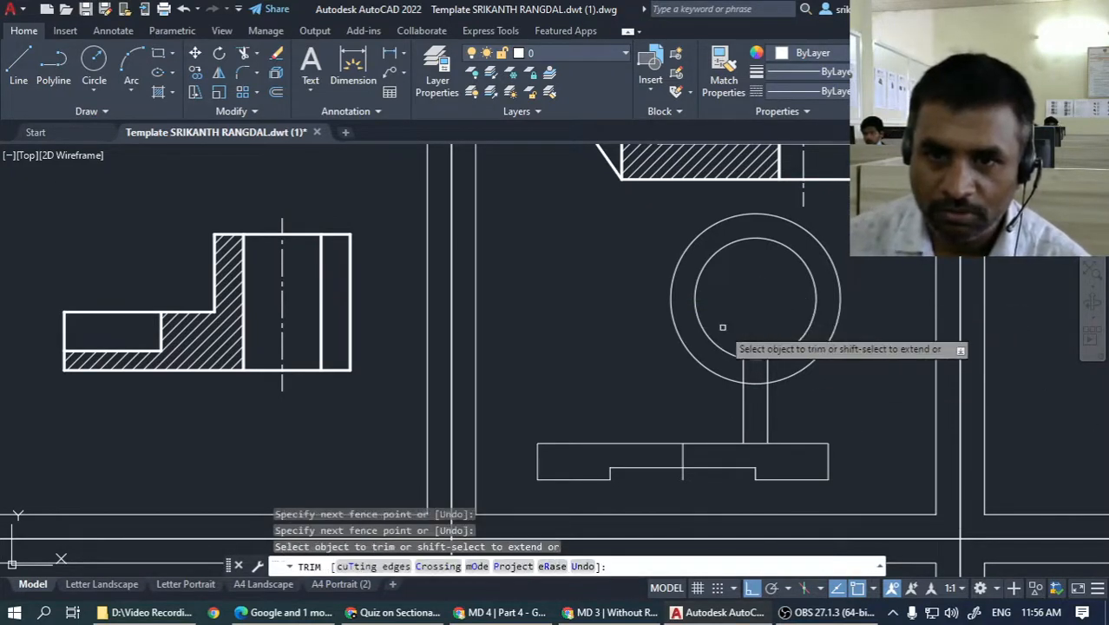
click(753, 371)
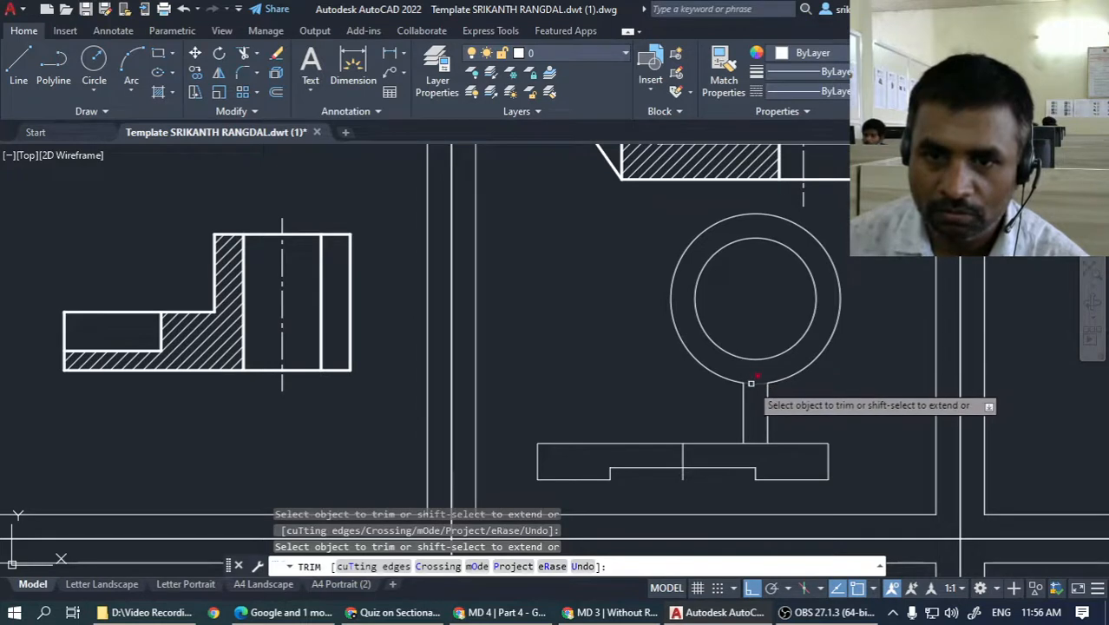
click(750, 450)
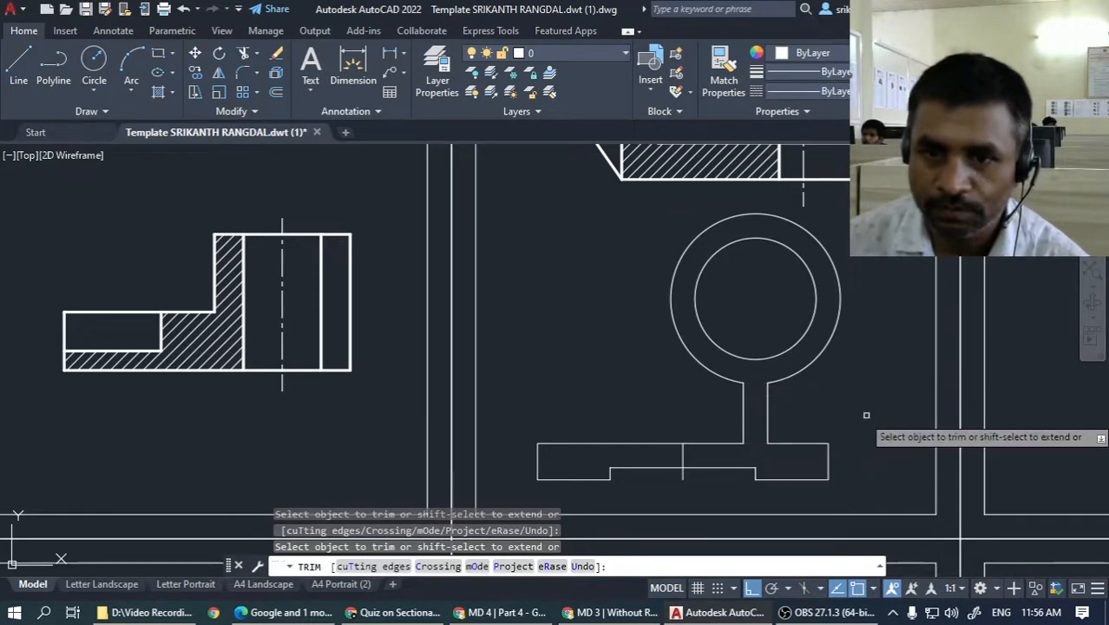
- Finish trimming and erase the leftover vertical line crossing the middle of the base
key(Return)
click(686, 451)
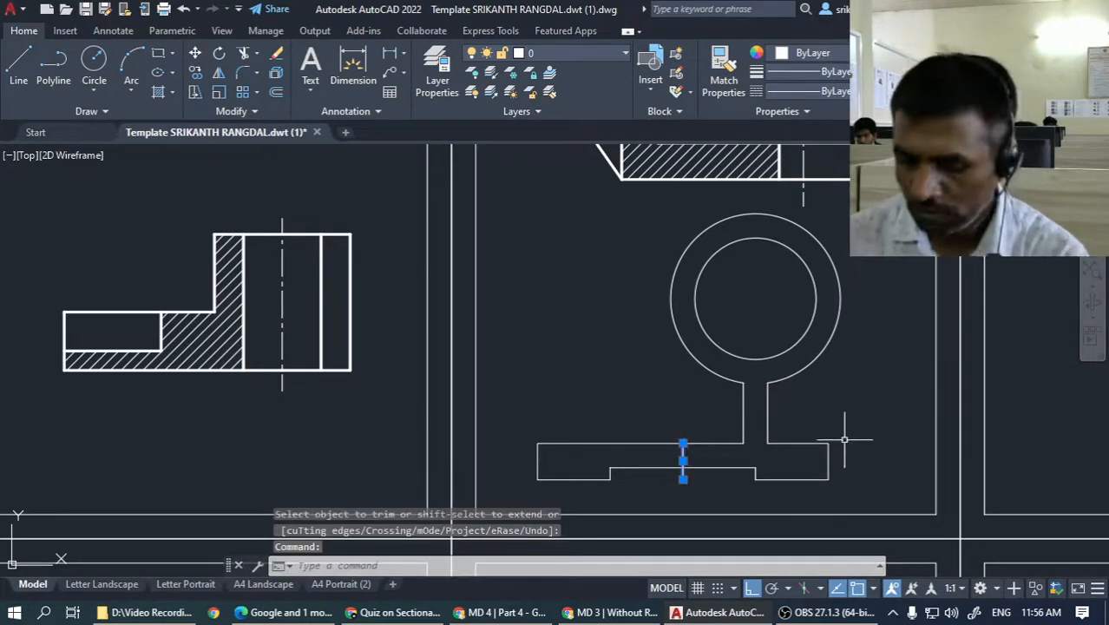
key(Delete)
middle_drag(855, 399, 868, 419)
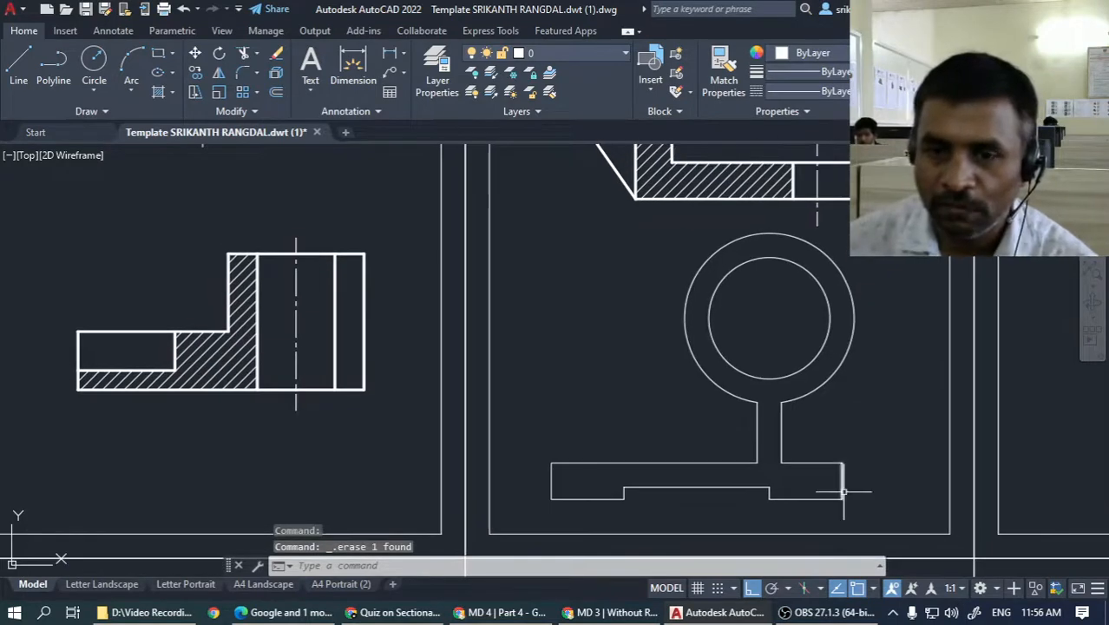
- Compare the quiz drawing with the MD 3 model in Onshape, viewing it in section with only Section plane 1
key(alt+Tab)
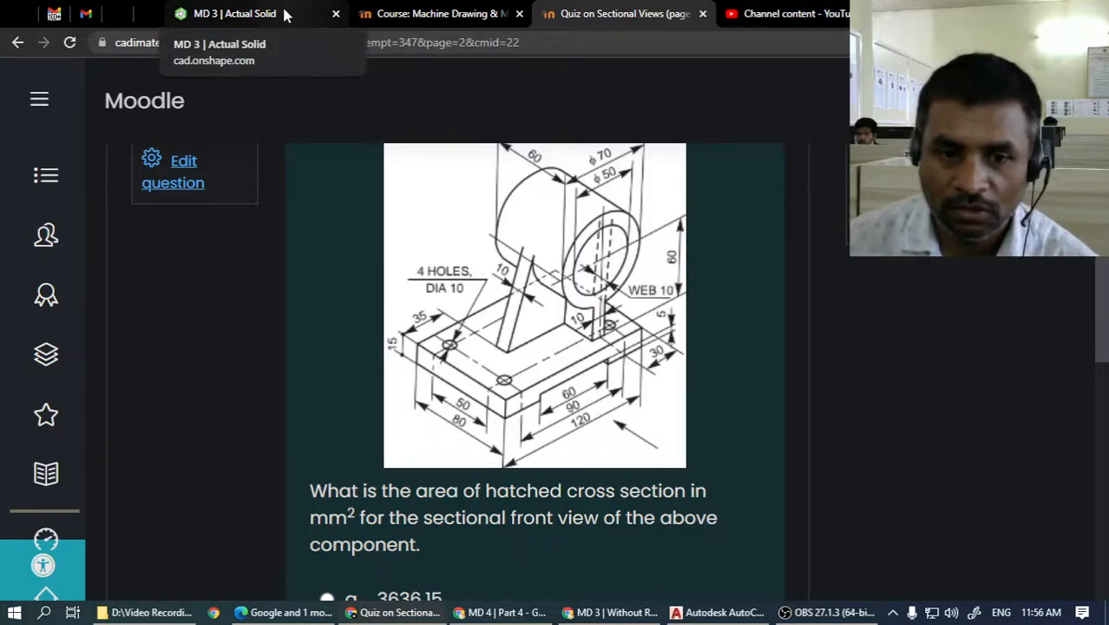
click(599, 615)
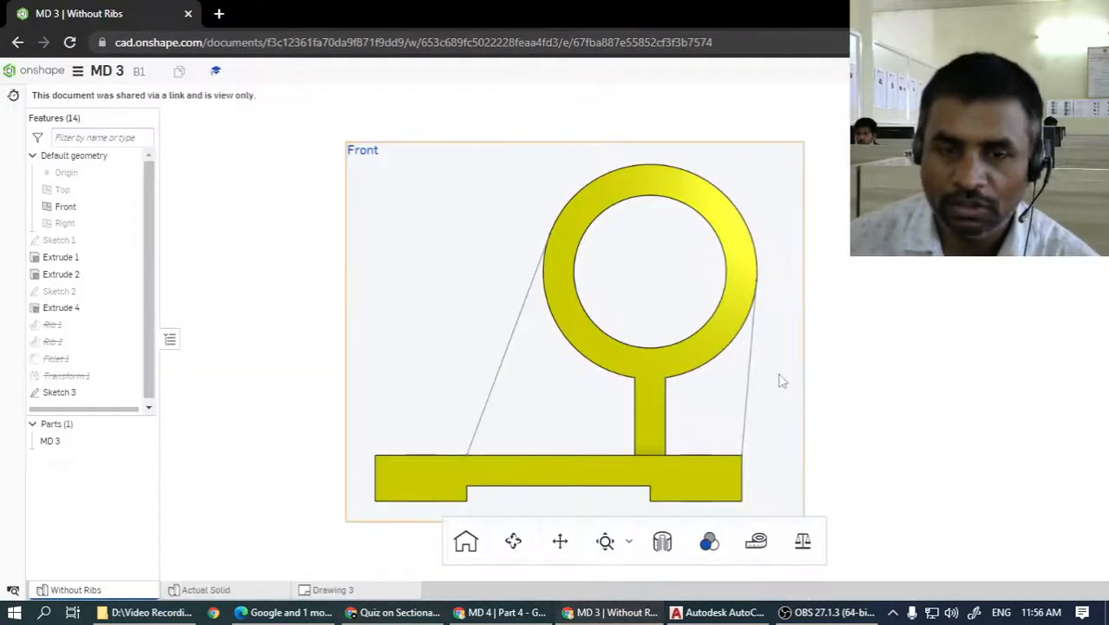
right_click(996, 243)
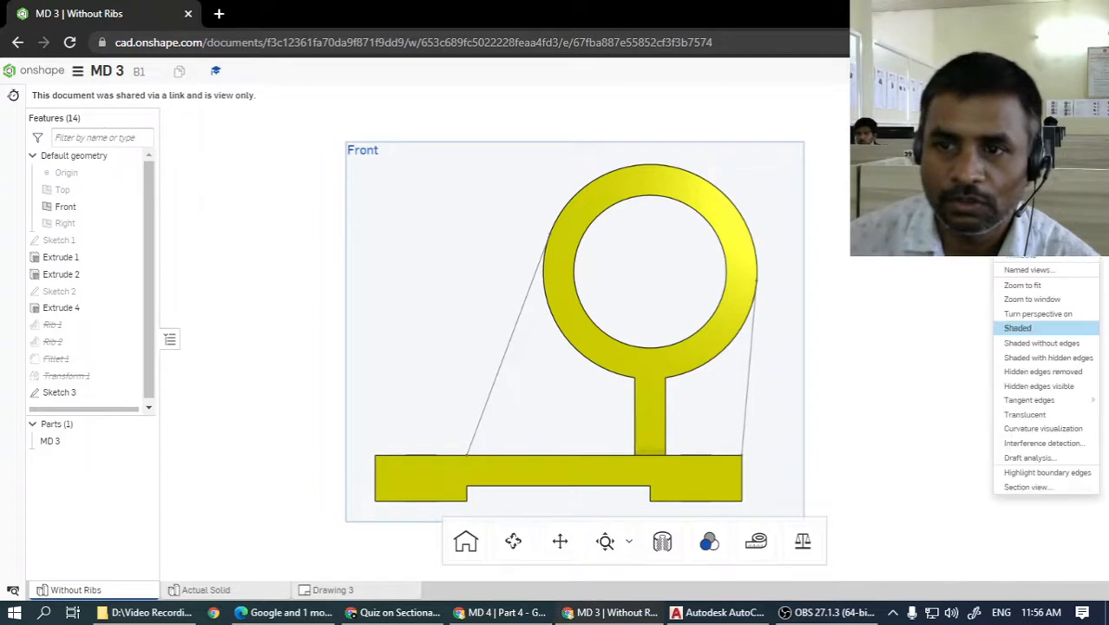
click(662, 542)
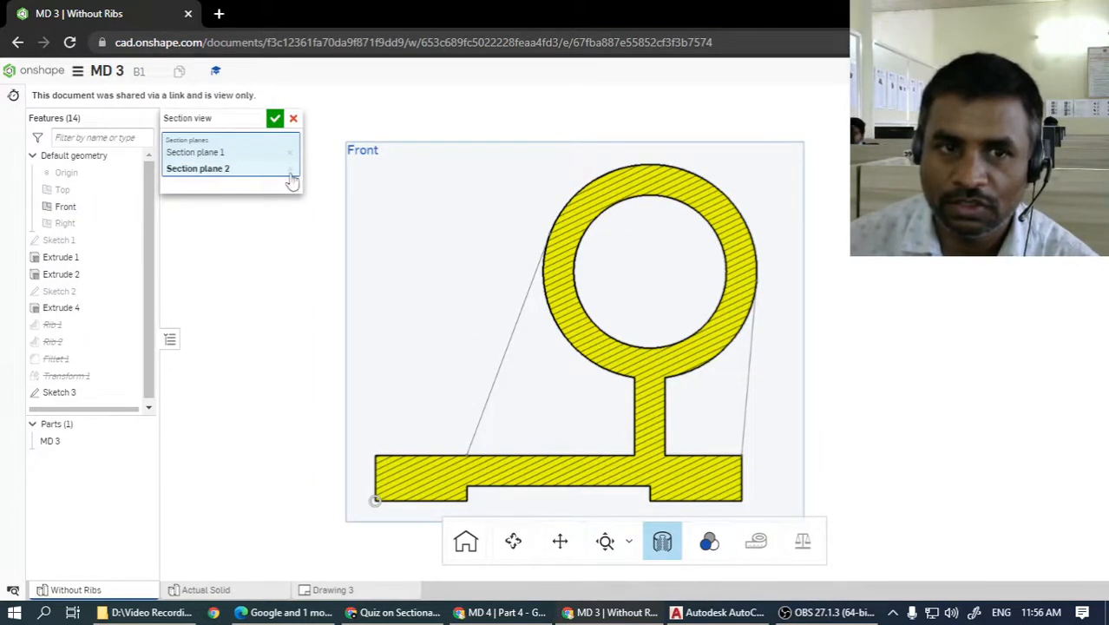
click(290, 170)
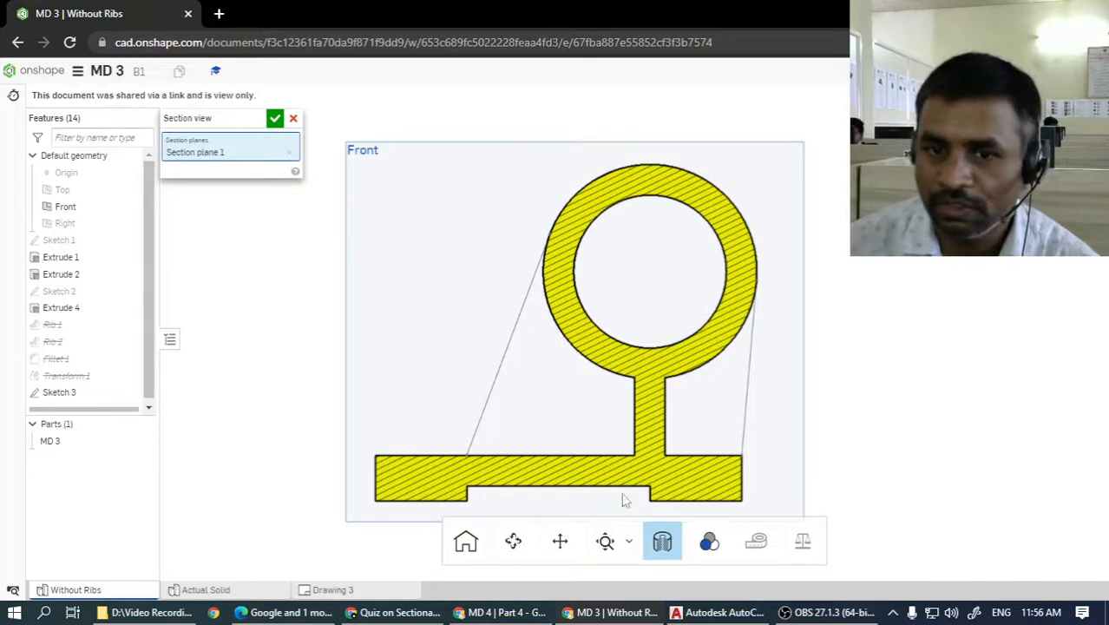
key(alt+Tab)
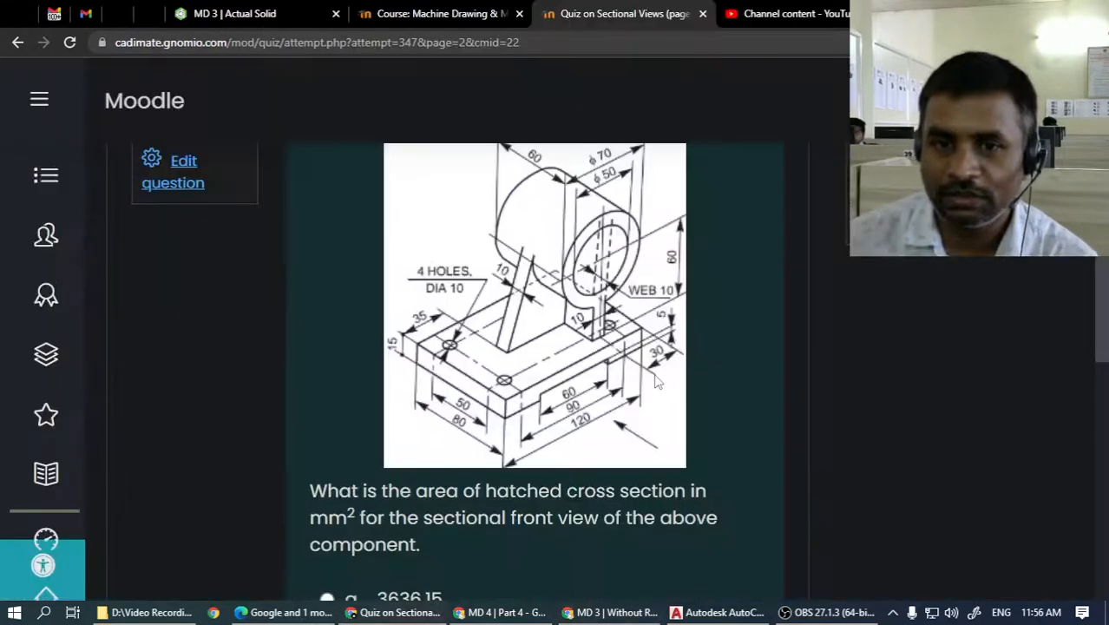
key(alt+Tab)
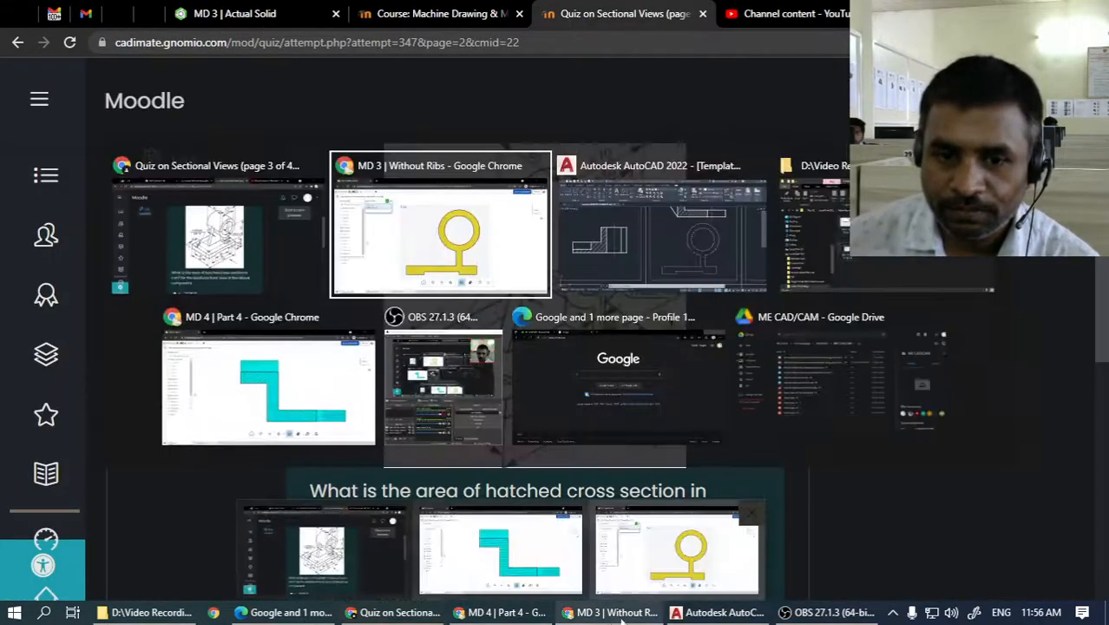
- In AutoCAD, draw a line 35 mm along the base top from its left corner, continuing as a rib edge tangent to the outer circle
click(719, 611)
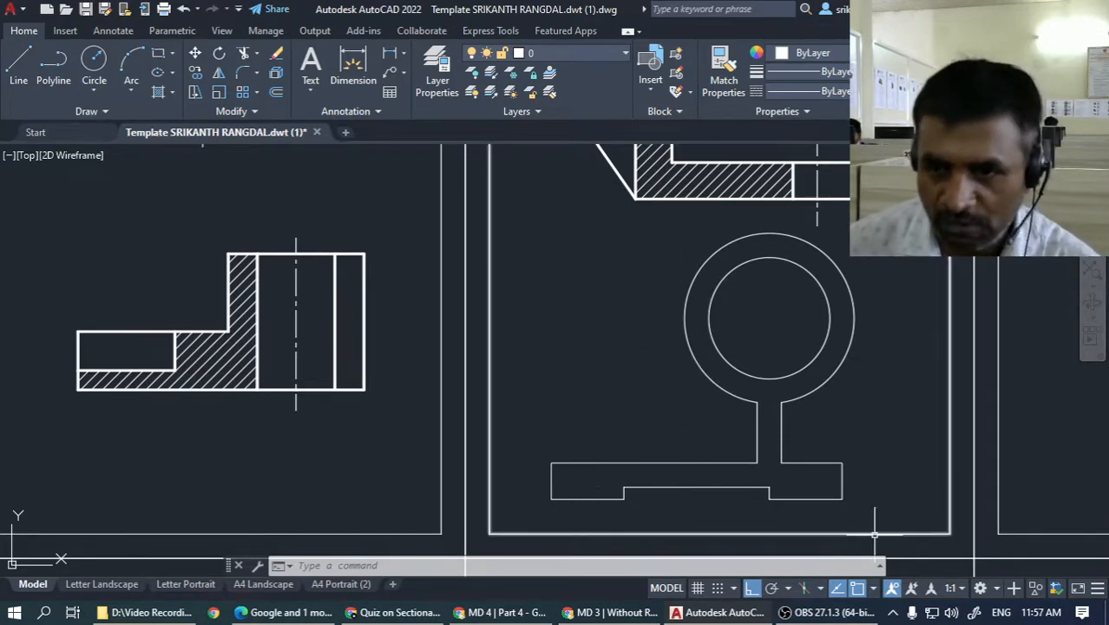
text(l)
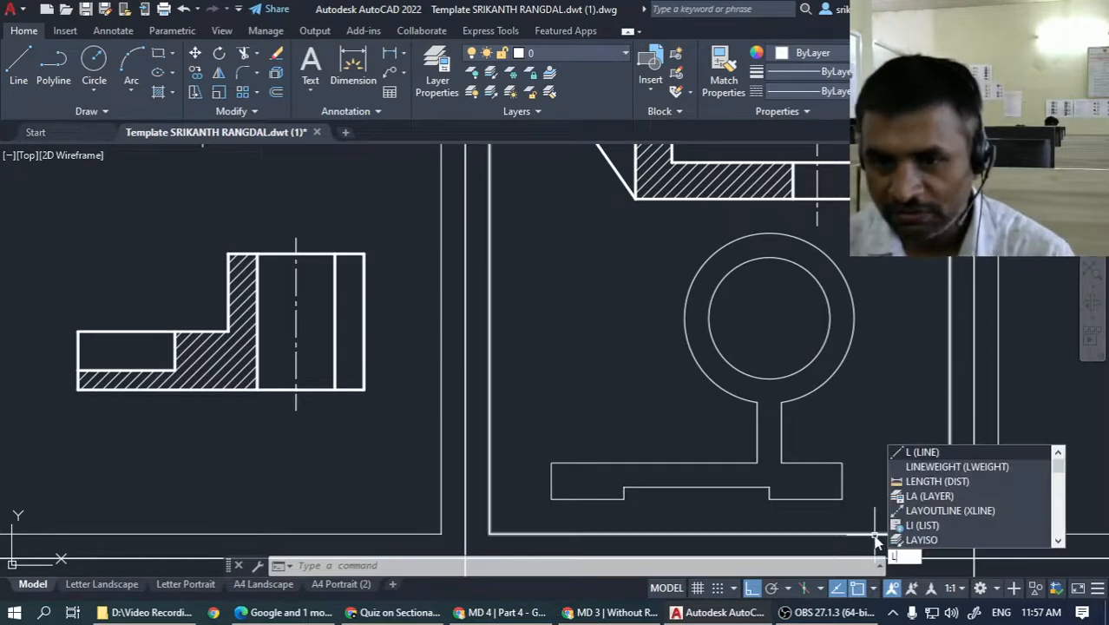
key(Return)
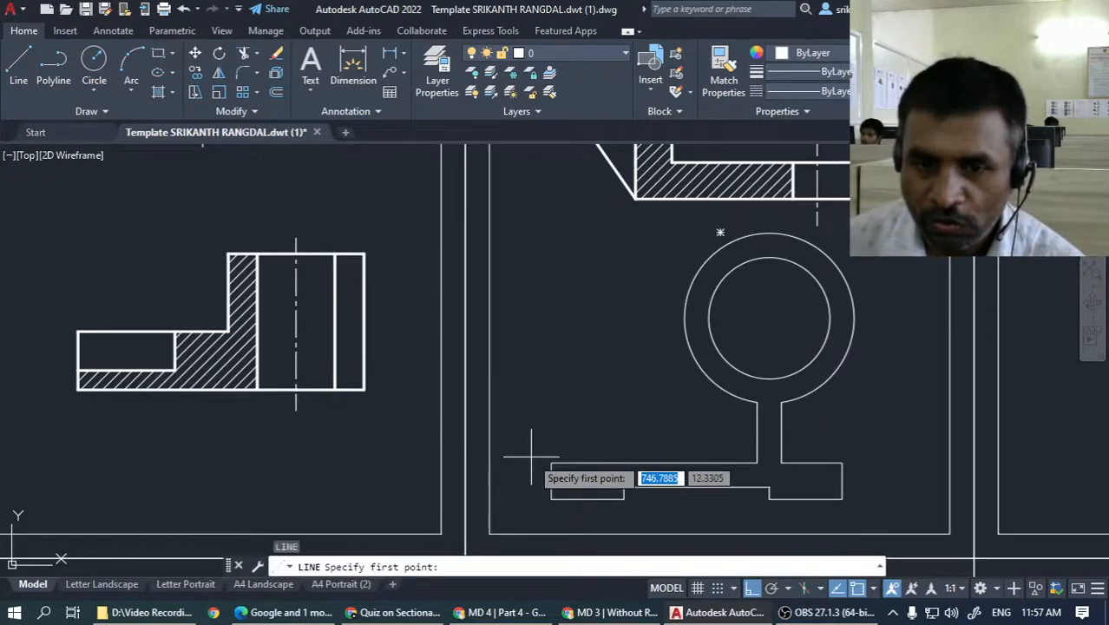
key(alt+Tab)
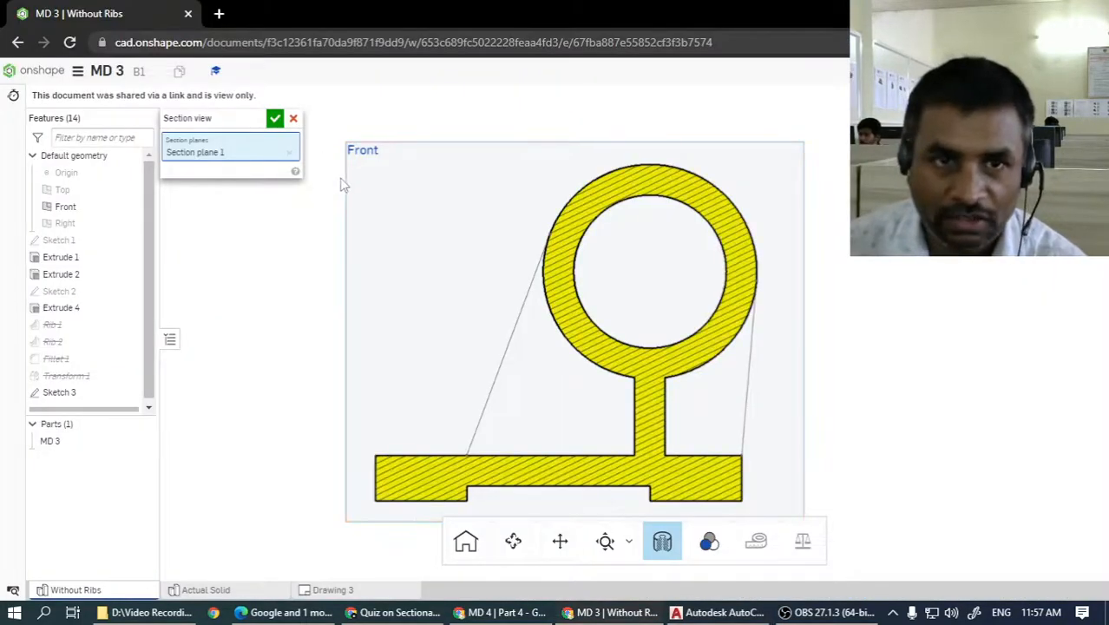
key(alt+Tab)
key(Tab)
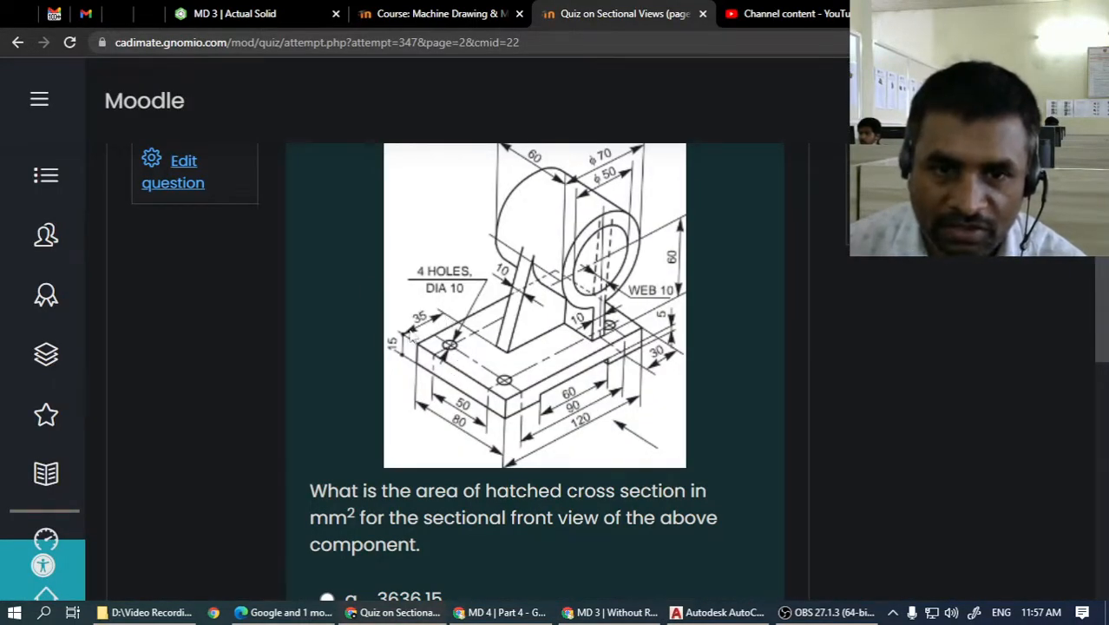
key(alt+Tab)
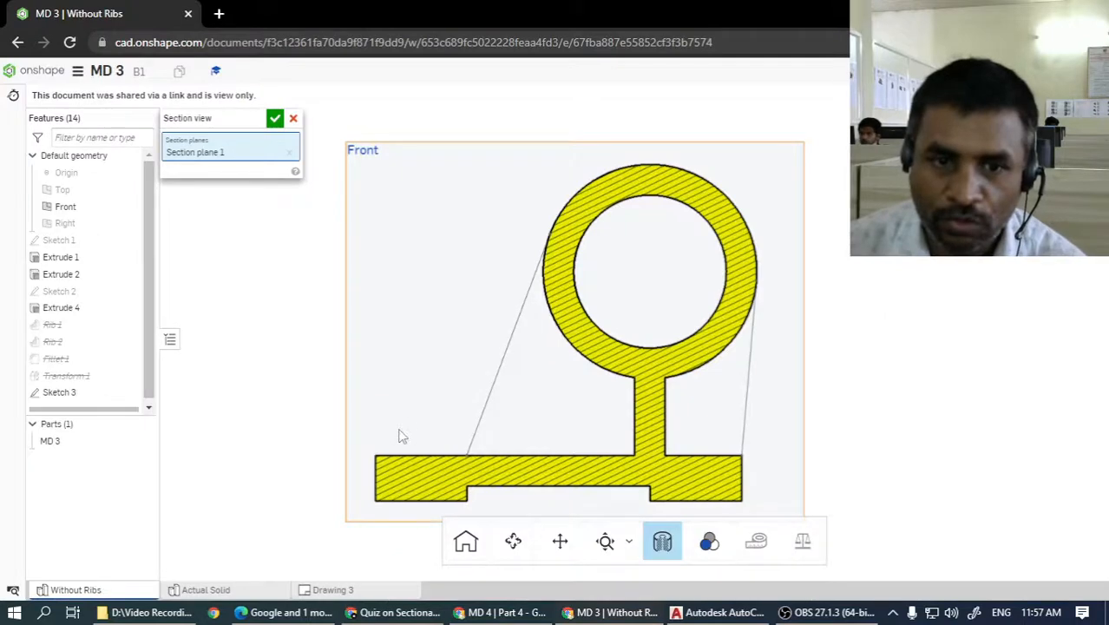
key(alt+Tab)
key(Tab)
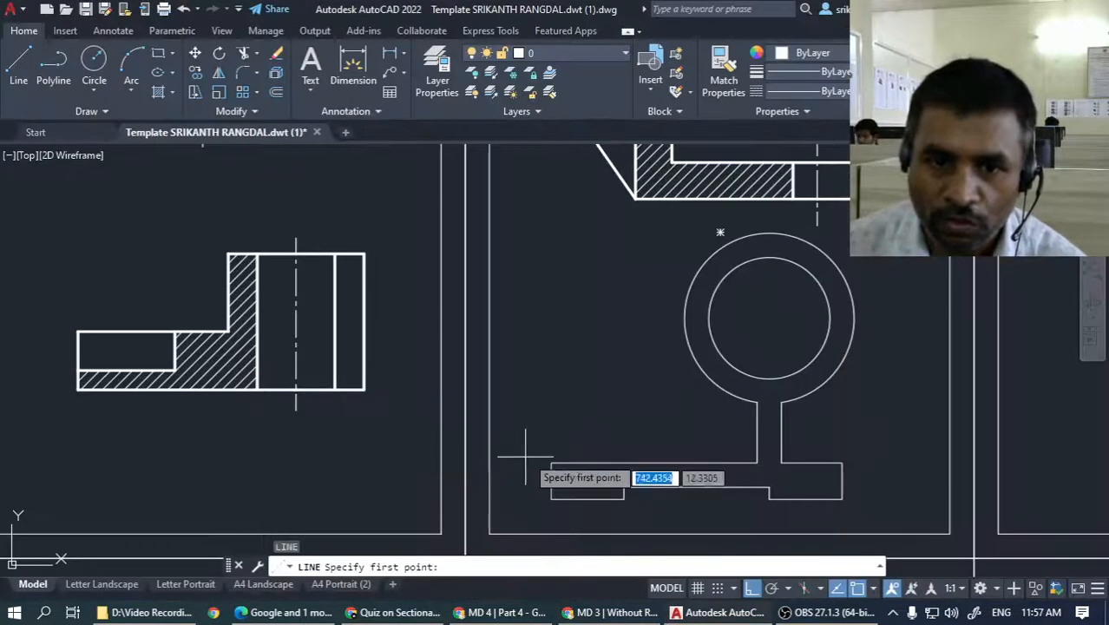
click(553, 462)
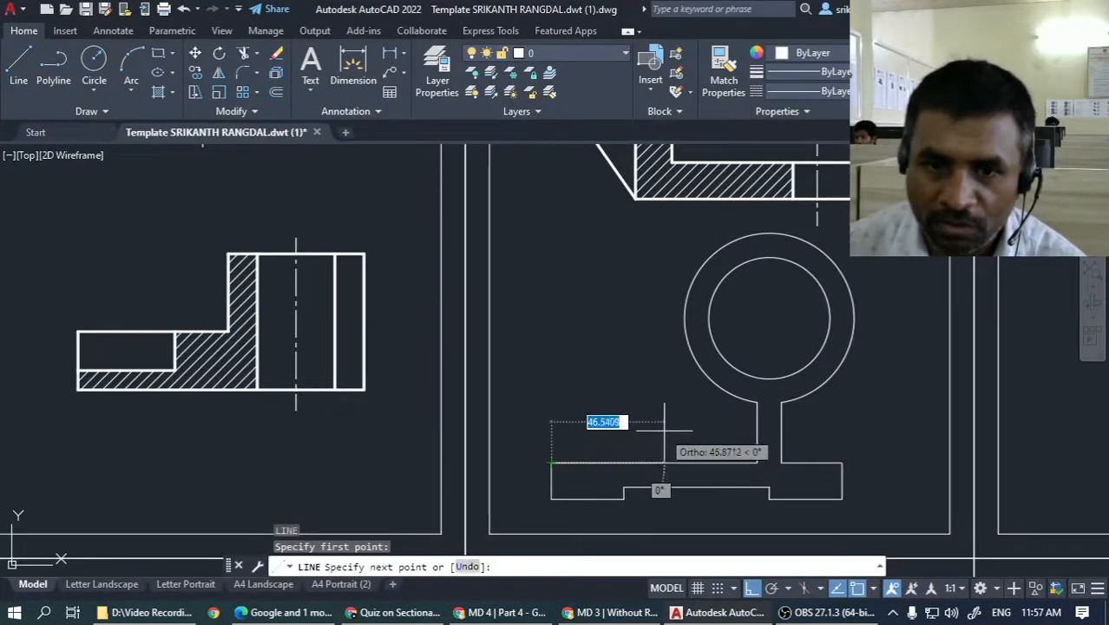
text(3)
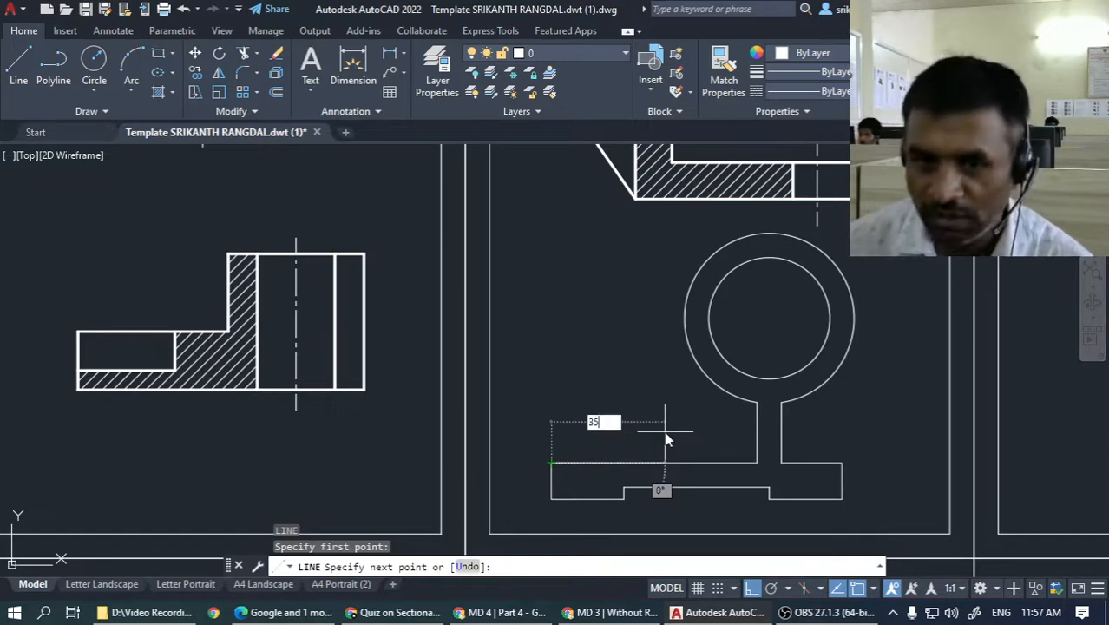
text(5)
key(Return)
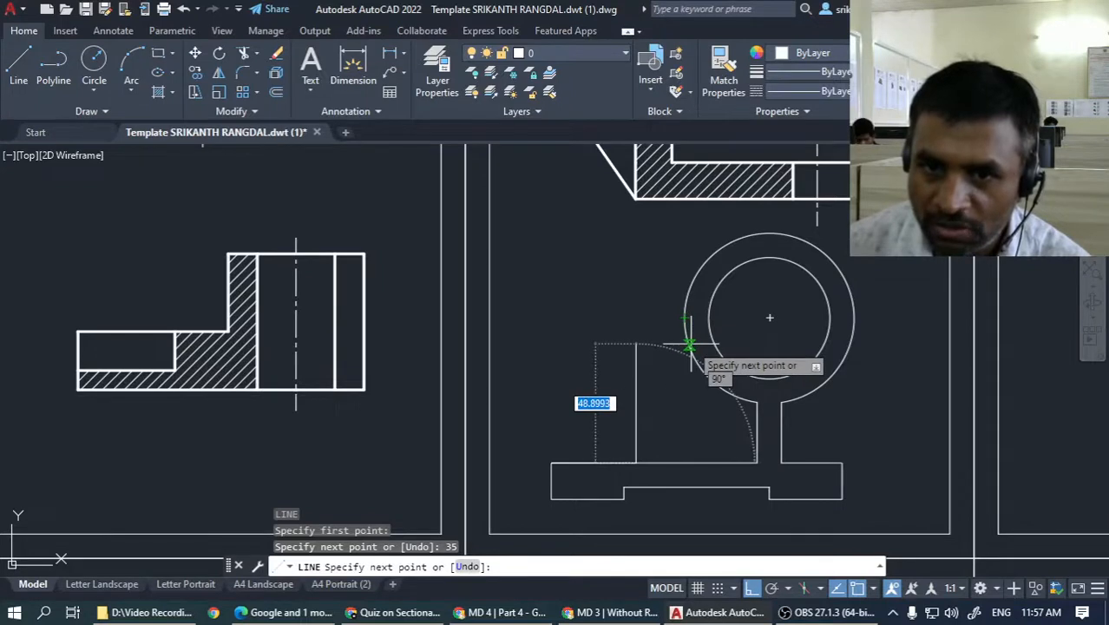
click(688, 292)
key(Return)
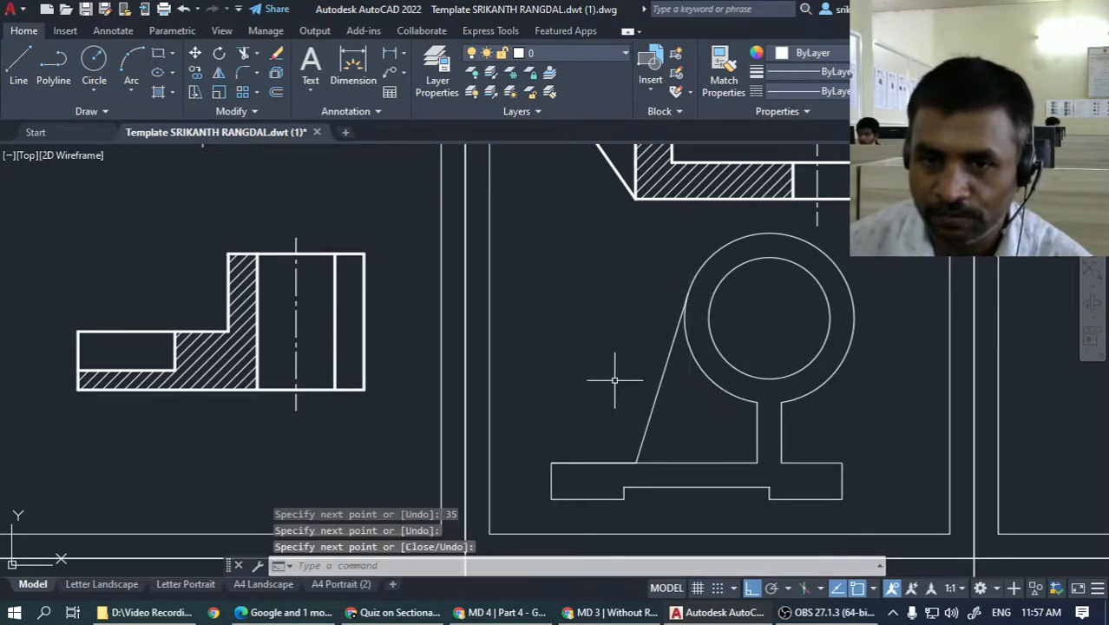
- Draw the other rib edge from the base's upper right corner tangent to the outer circle
key(Return)
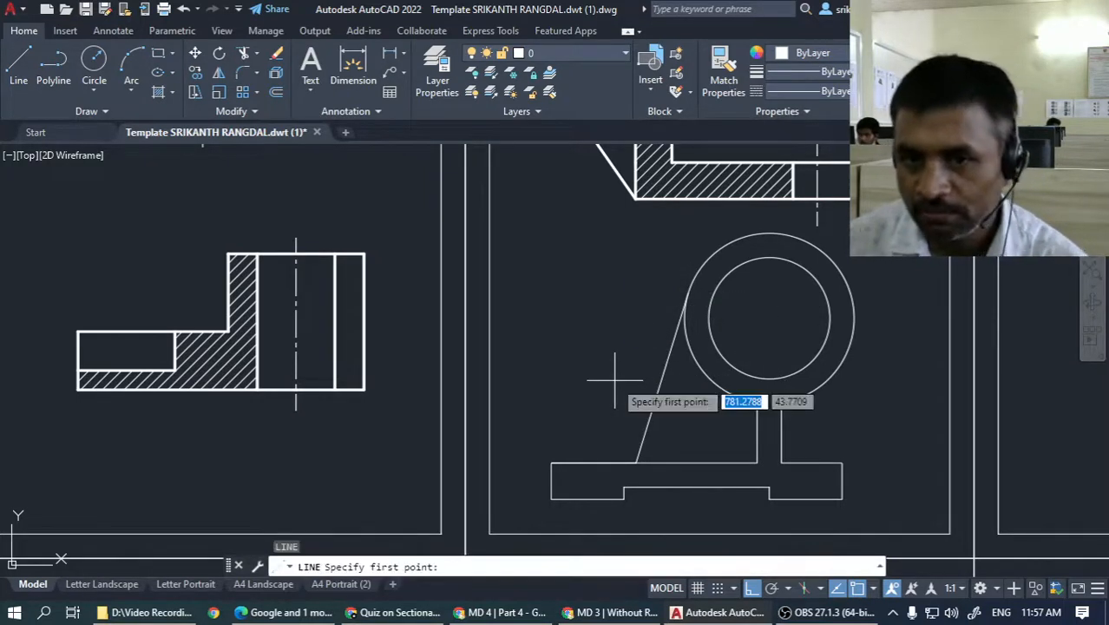
click(842, 463)
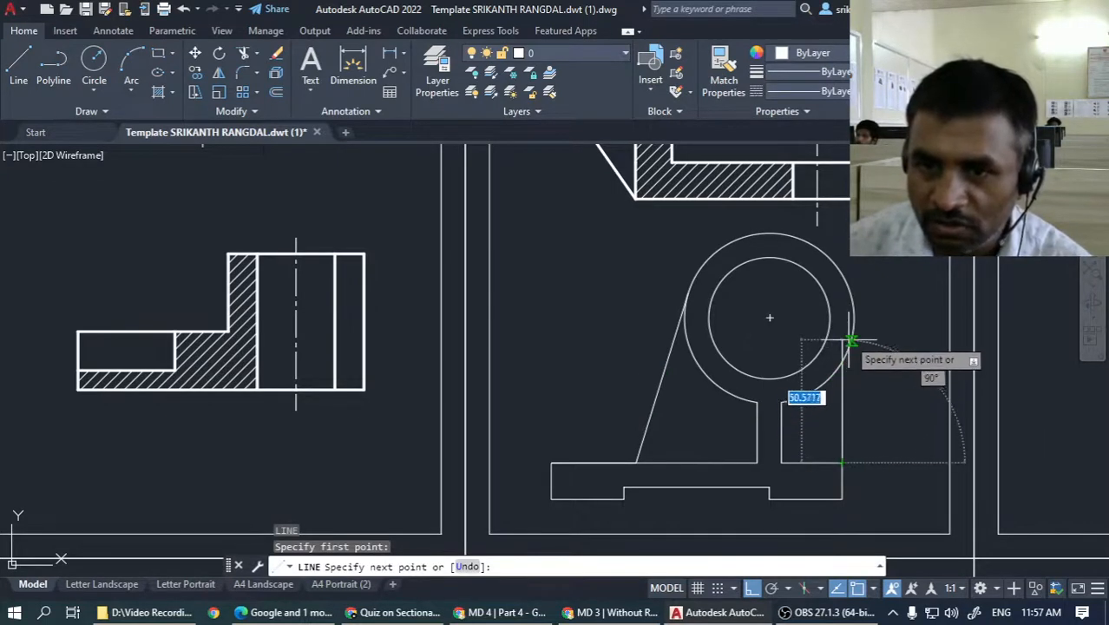
click(851, 322)
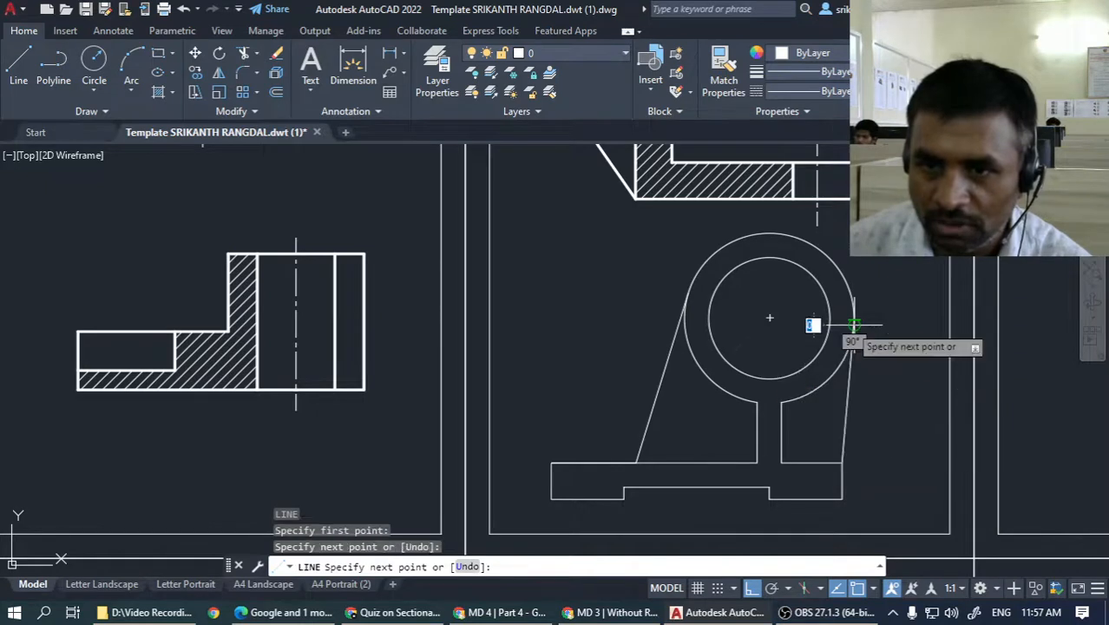
key(Escape)
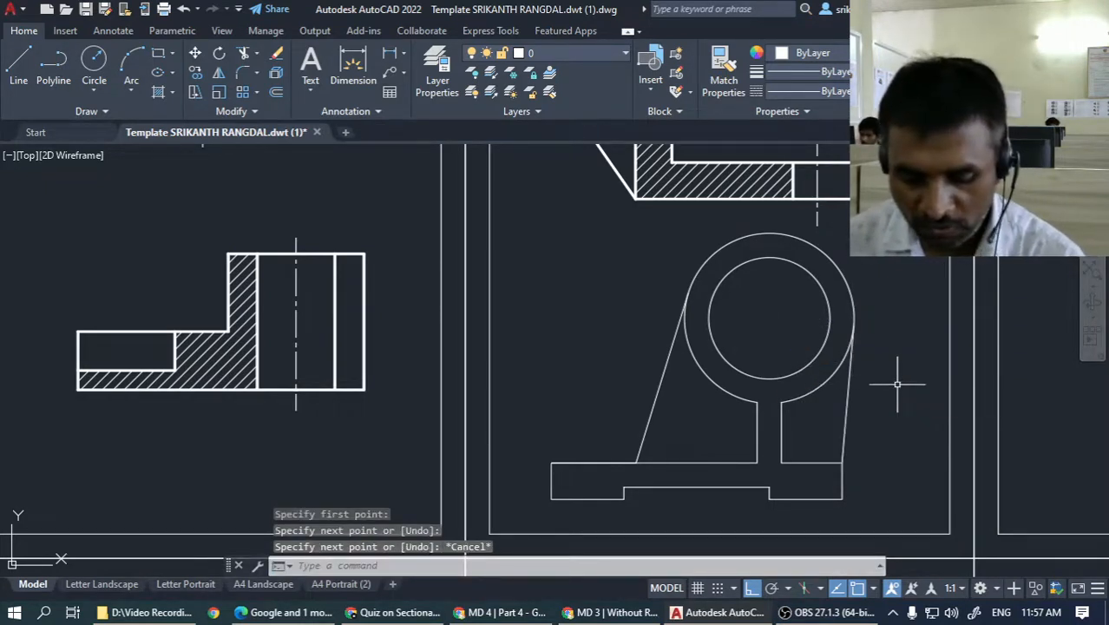
- Match the properties of the whole bracket view to a thick outline line of the neighbouring sectional view
text(ma)
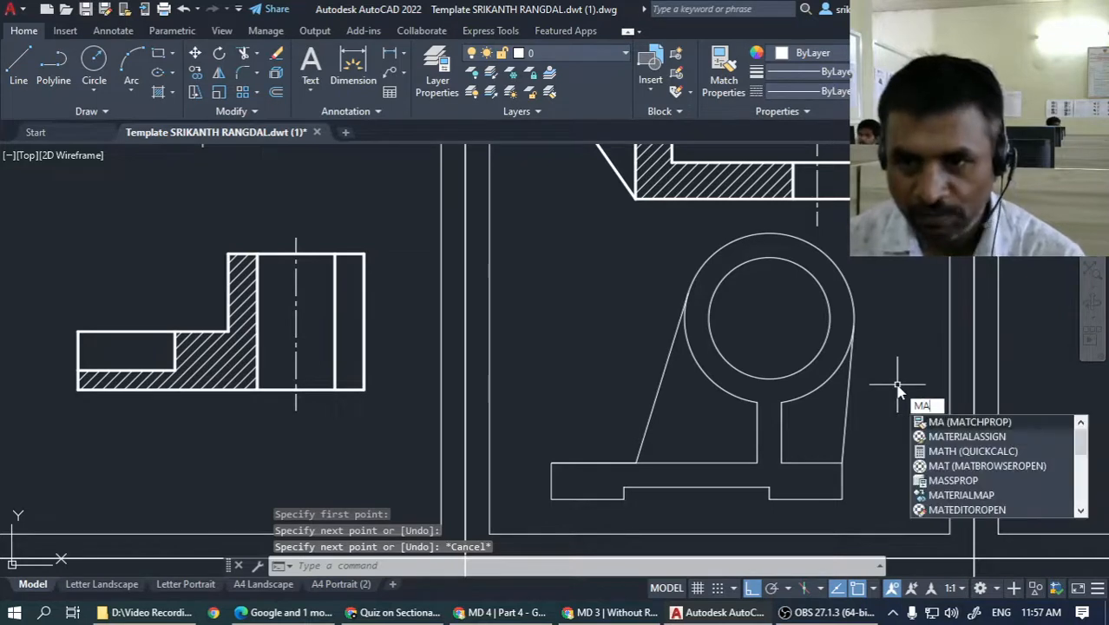
key(Return)
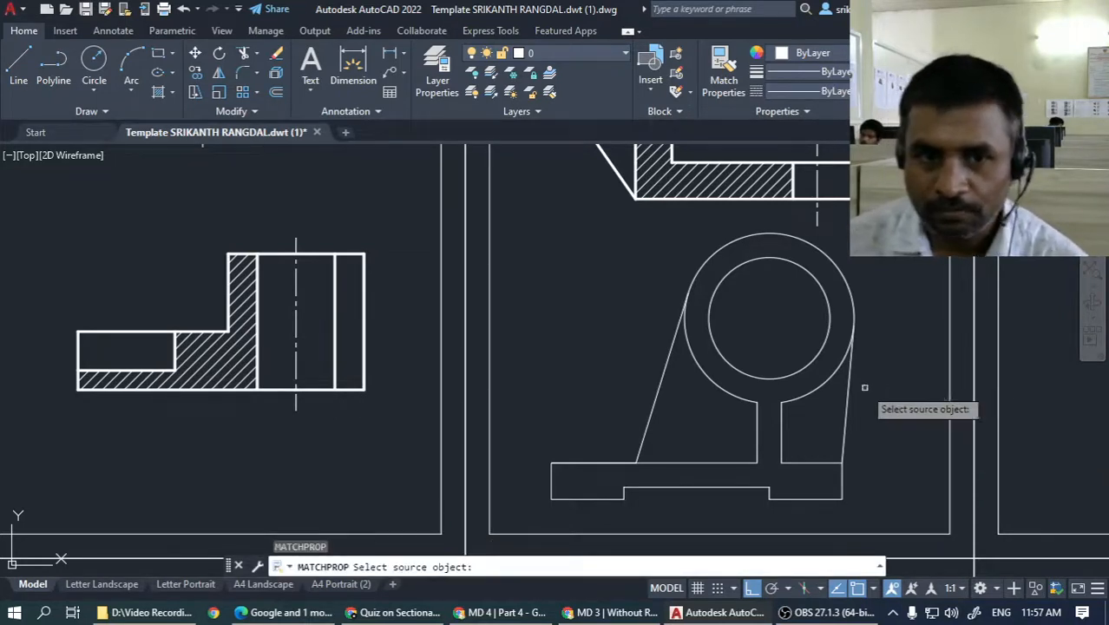
click(334, 341)
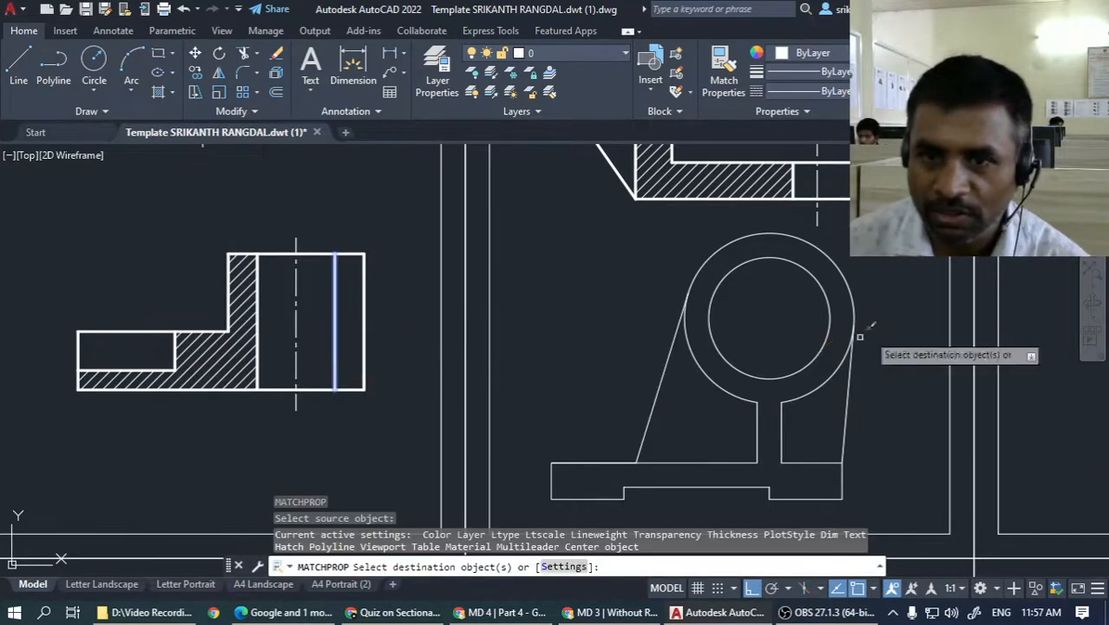
click(884, 271)
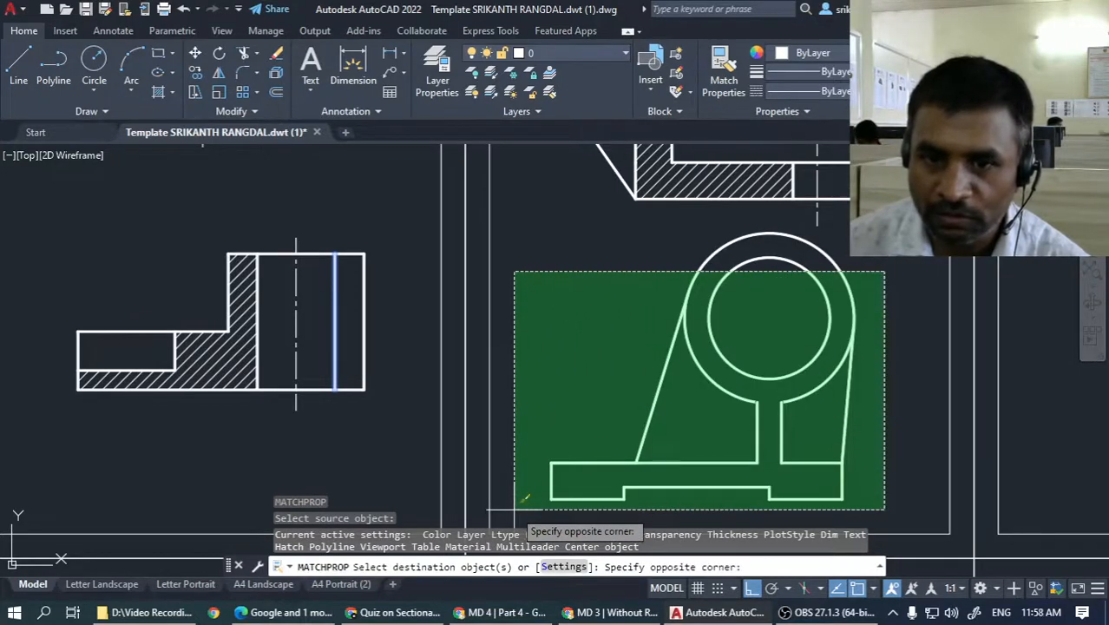
click(486, 499)
key(Return)
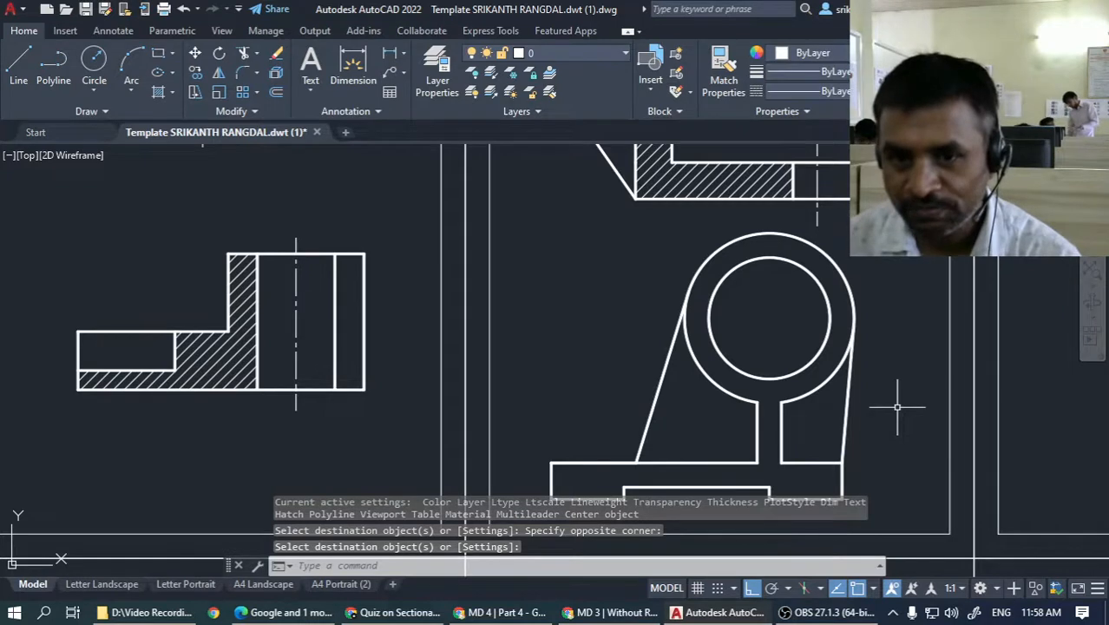
- Hatch the ring, web and base of the bracket with the ANSI31 pattern at scale 1, leaving the ribs unhatched
text(h)
key(Return)
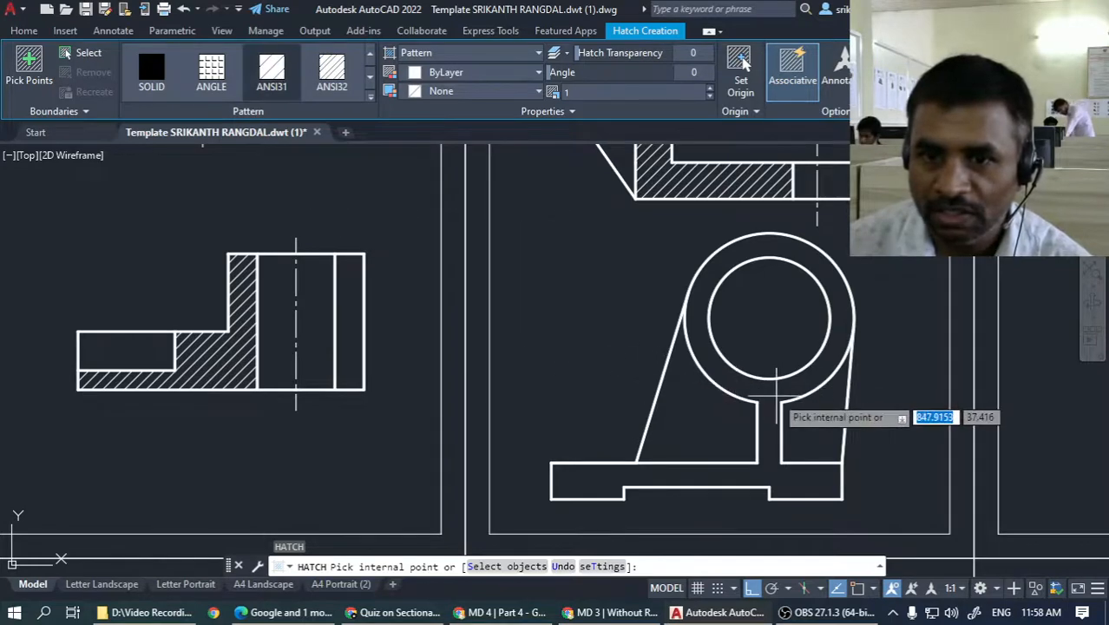
click(775, 395)
key(Return)
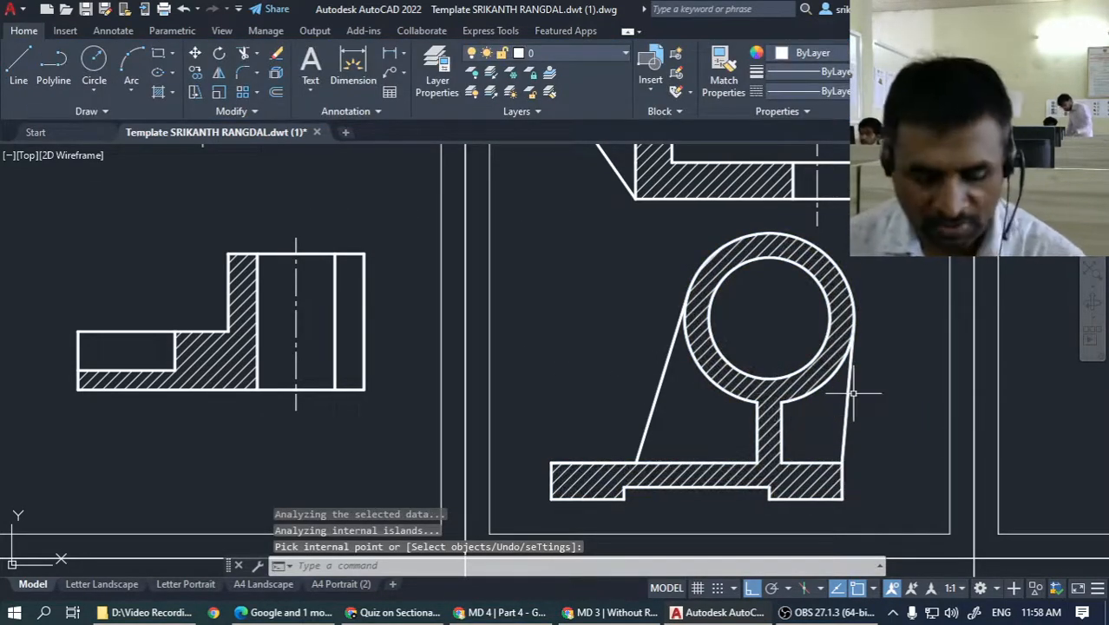
- Start an area measurement with the Object option for the bracket's hatch
text(aa)
key(Return)
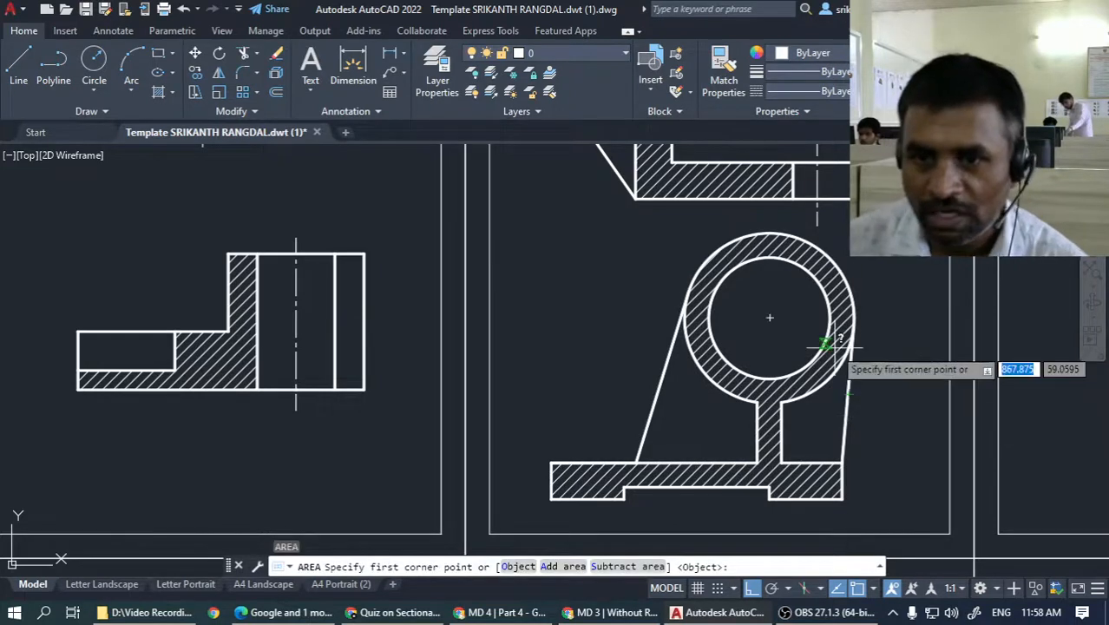
key(Escape)
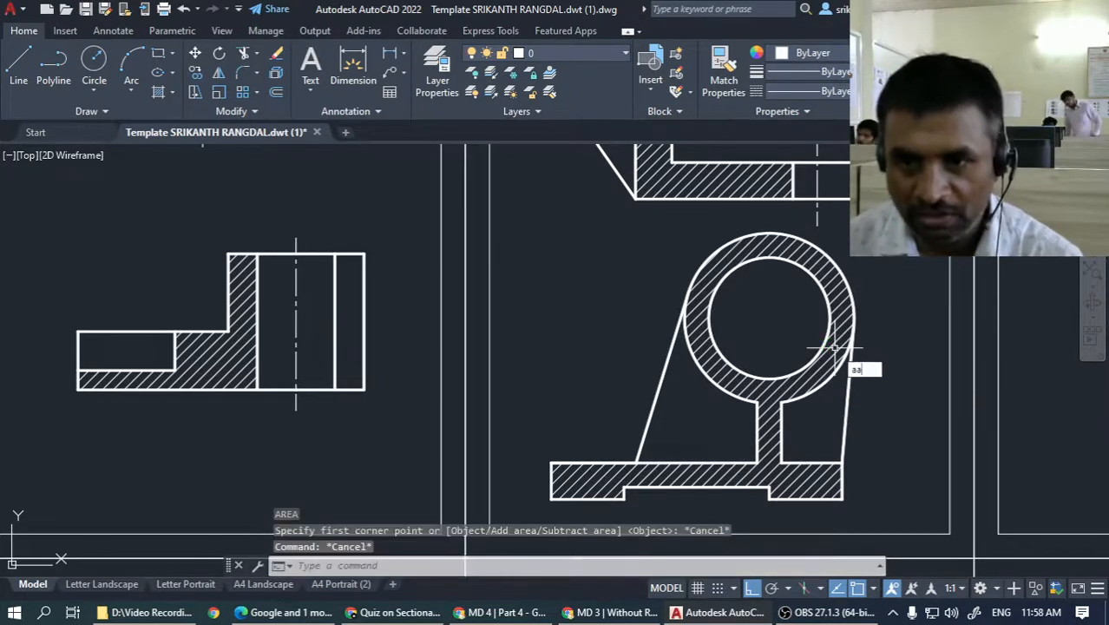
text(aa)
key(Return)
key(Return)
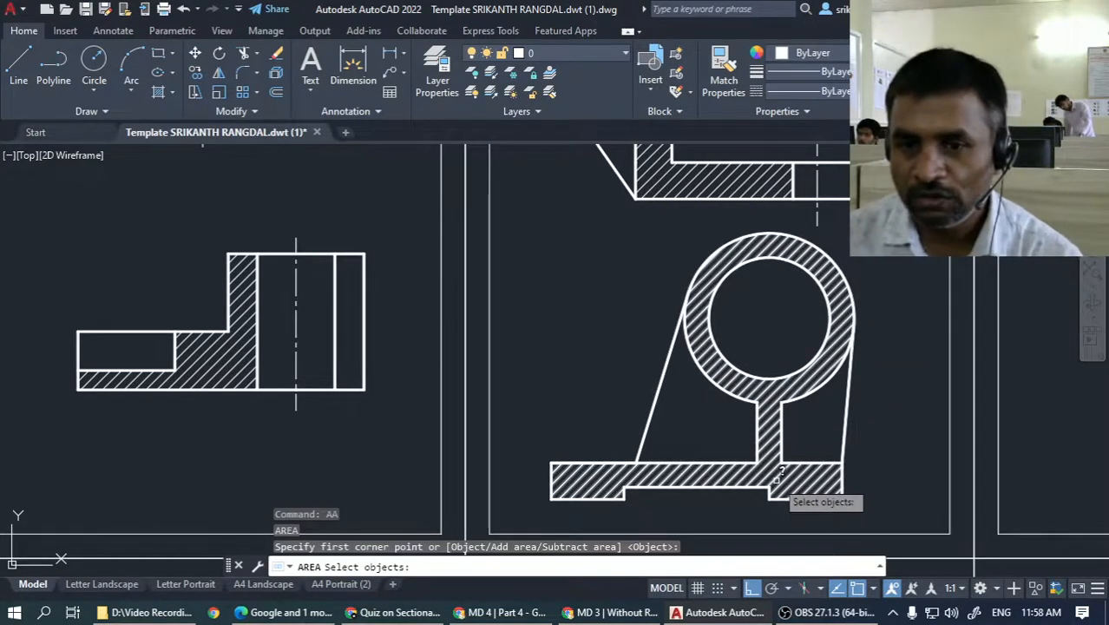
- Review the answer options for the hatched area below the quiz question in the browser
key(alt+Tab)
key(alt+Tab)
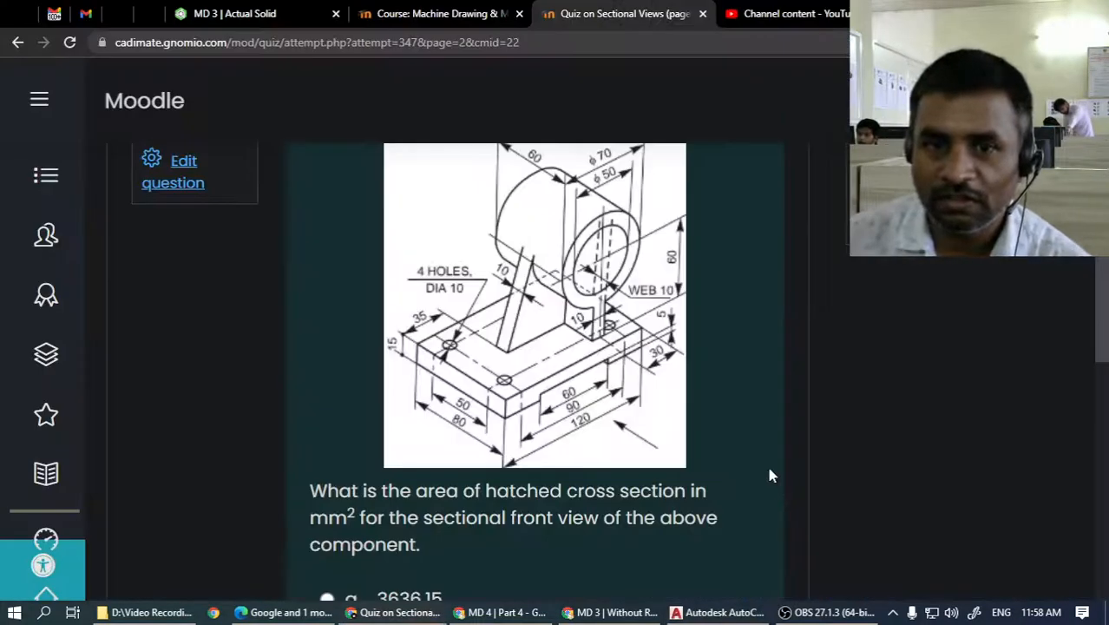
scroll(768, 474, down, 4)
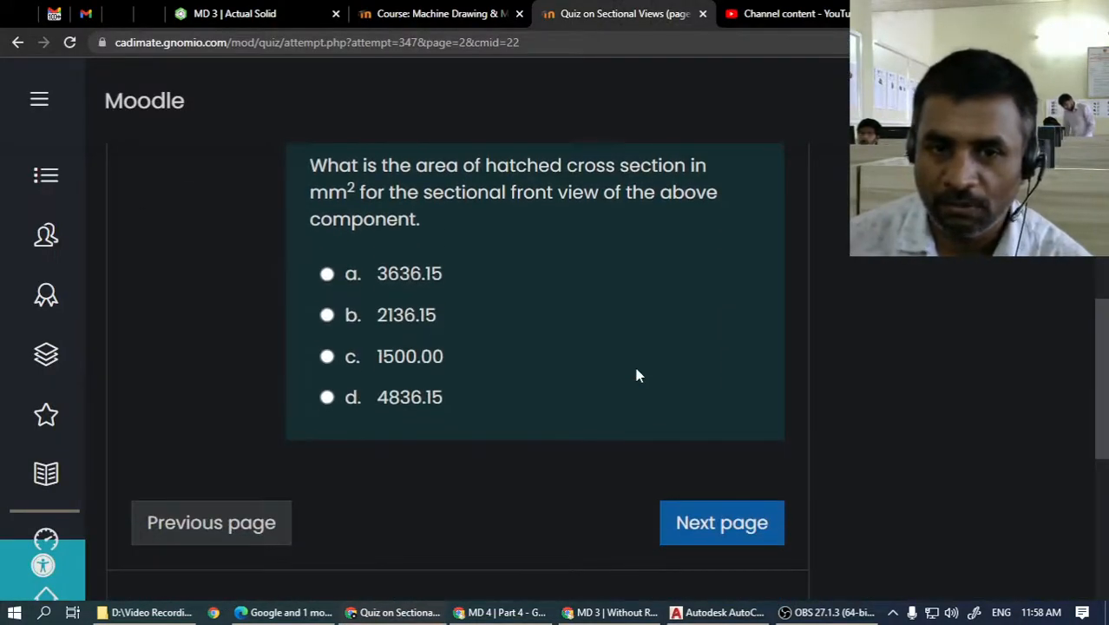